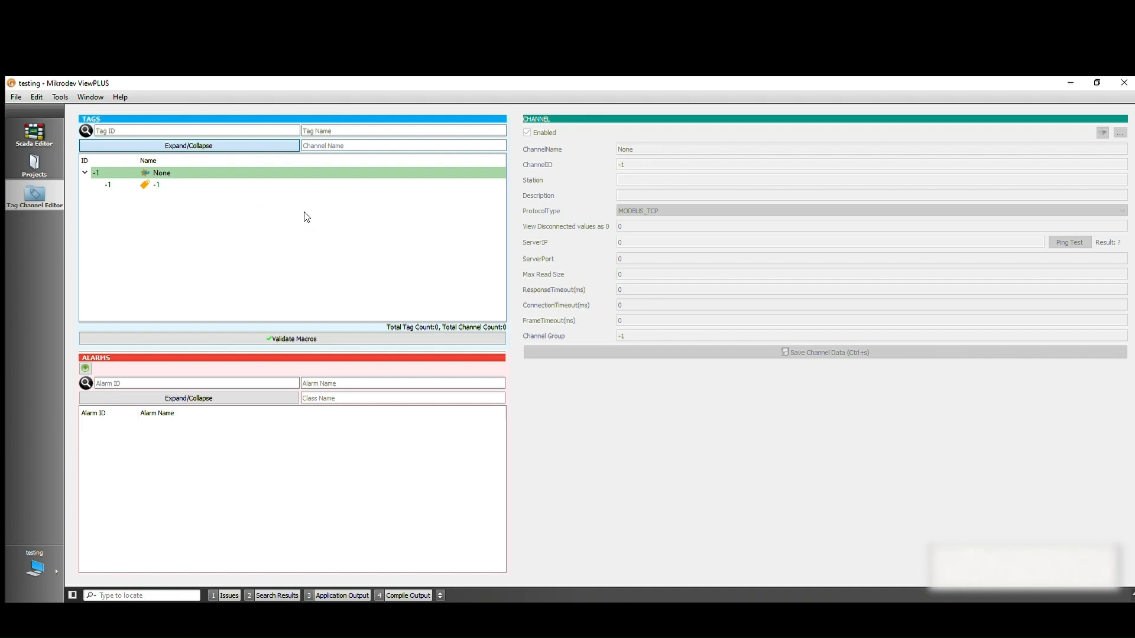
Create a new channel named macro with the MACRO protocol type
right_click(271, 169)
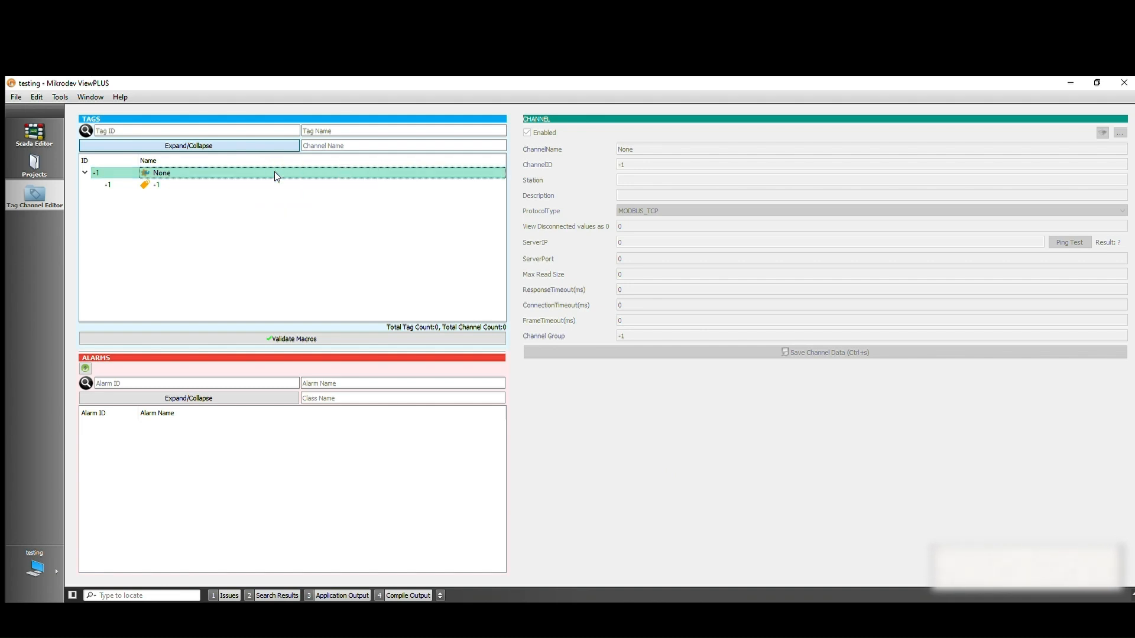
click(279, 182)
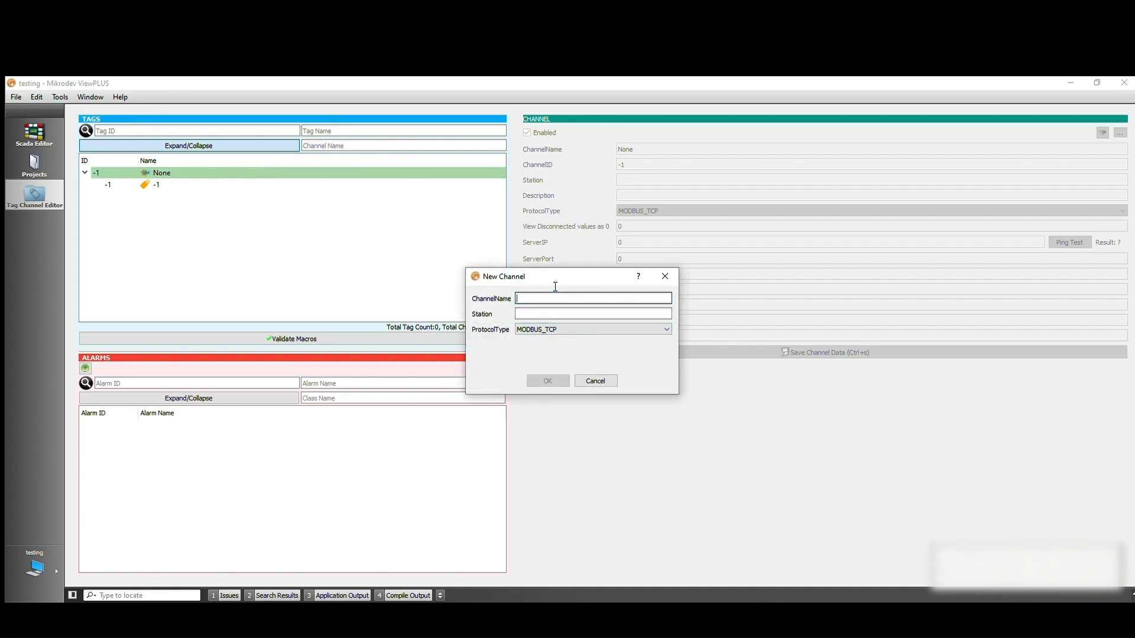
click(545, 329)
scroll(542, 366, down, 2)
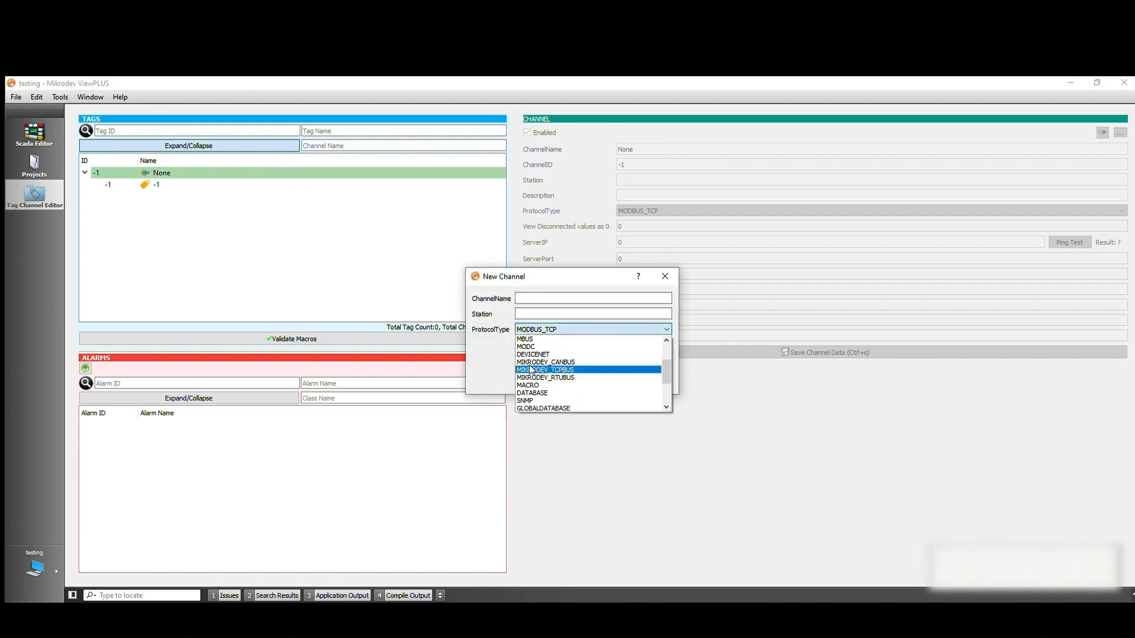
click(524, 362)
click(532, 298)
text(macro)
key(Return)
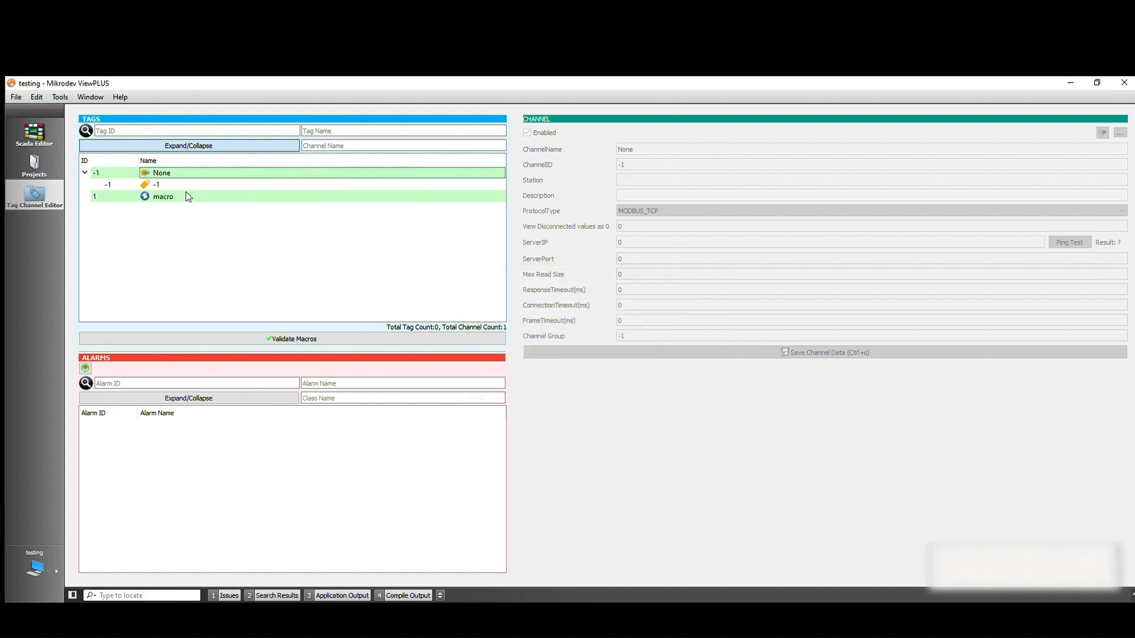
Add a new tag named system_hour to the macro channel
right_click(183, 184)
click(258, 186)
text(system_hour)
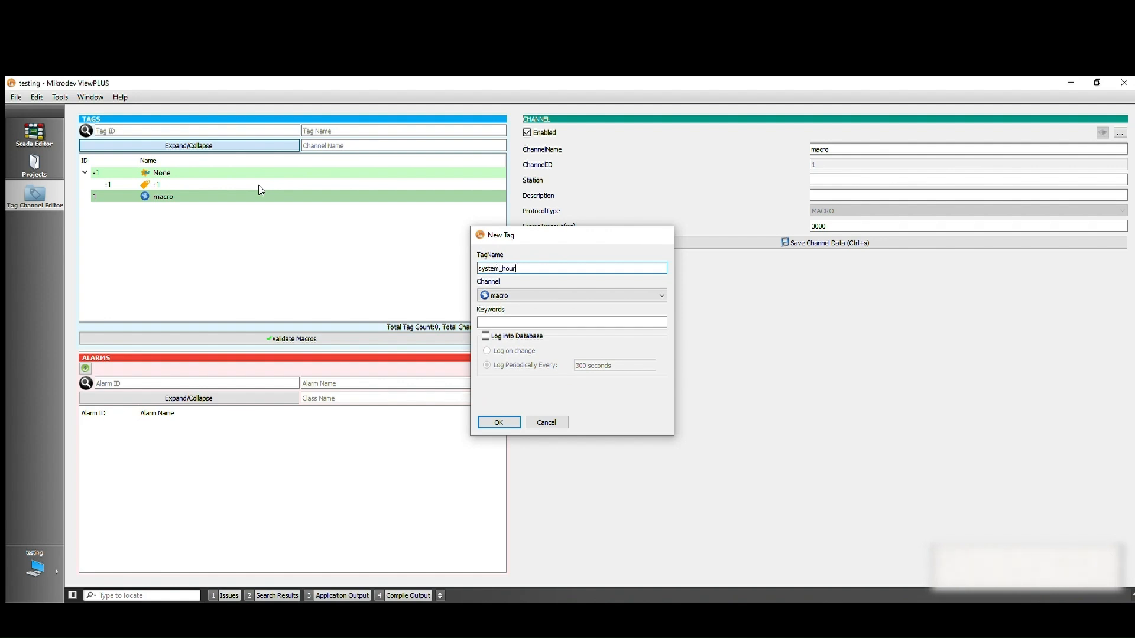
key(Return)
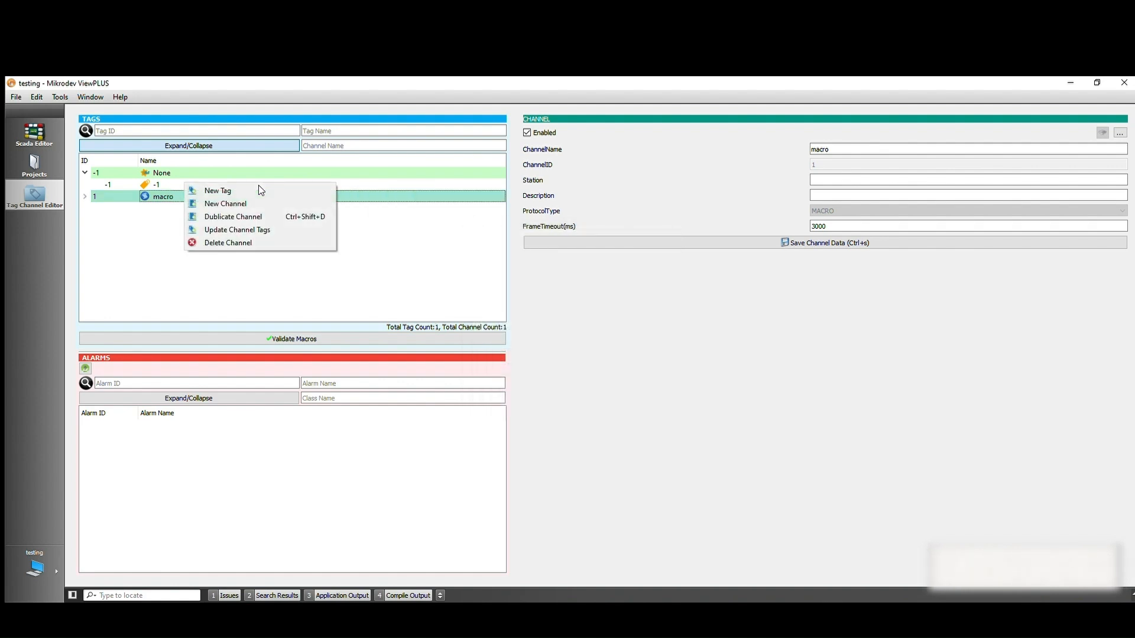
Open the macro of the system_hour tag and assign system_hour as the result of its first line
click(84, 196)
click(159, 208)
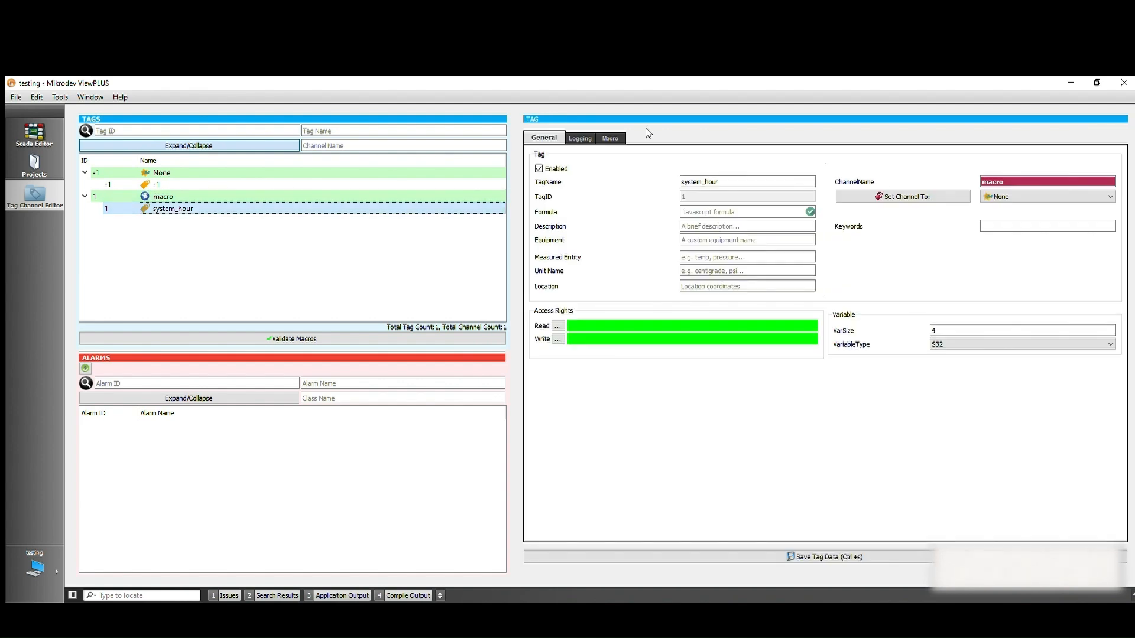
click(612, 137)
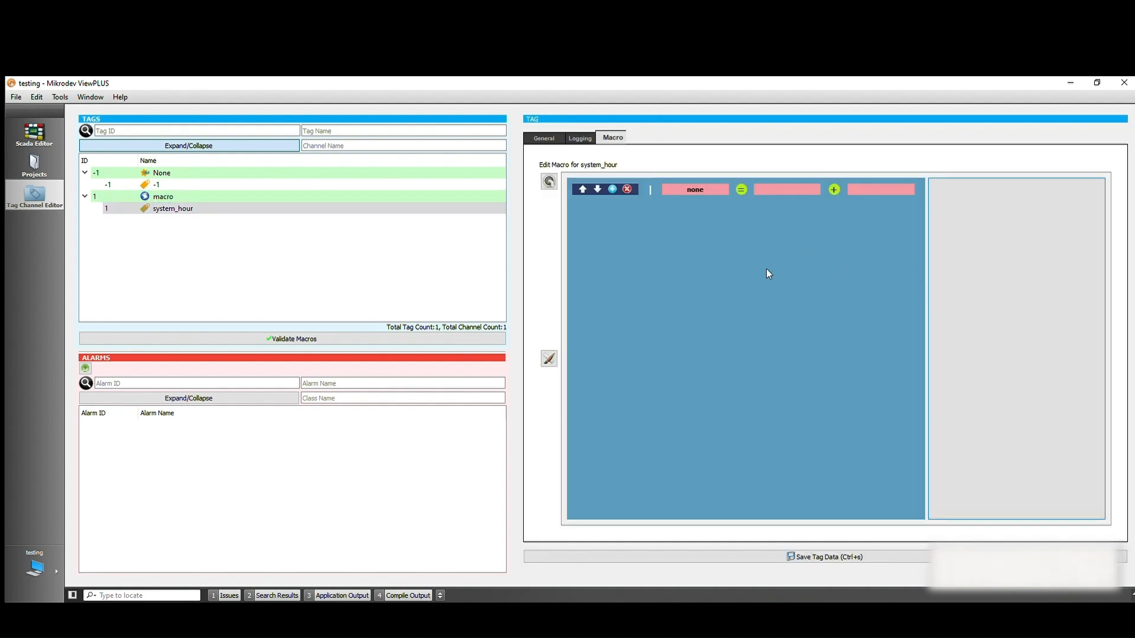
click(696, 190)
click(716, 211)
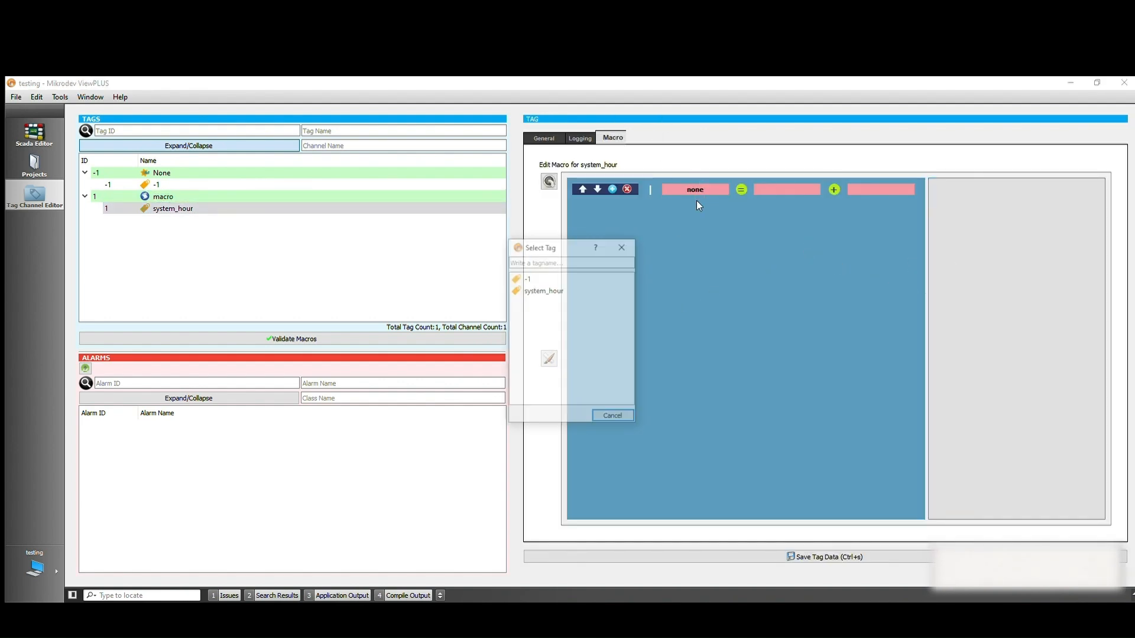
double_click(559, 300)
Set the first operand of the macro line to variable v0 and its operator to ?
click(757, 189)
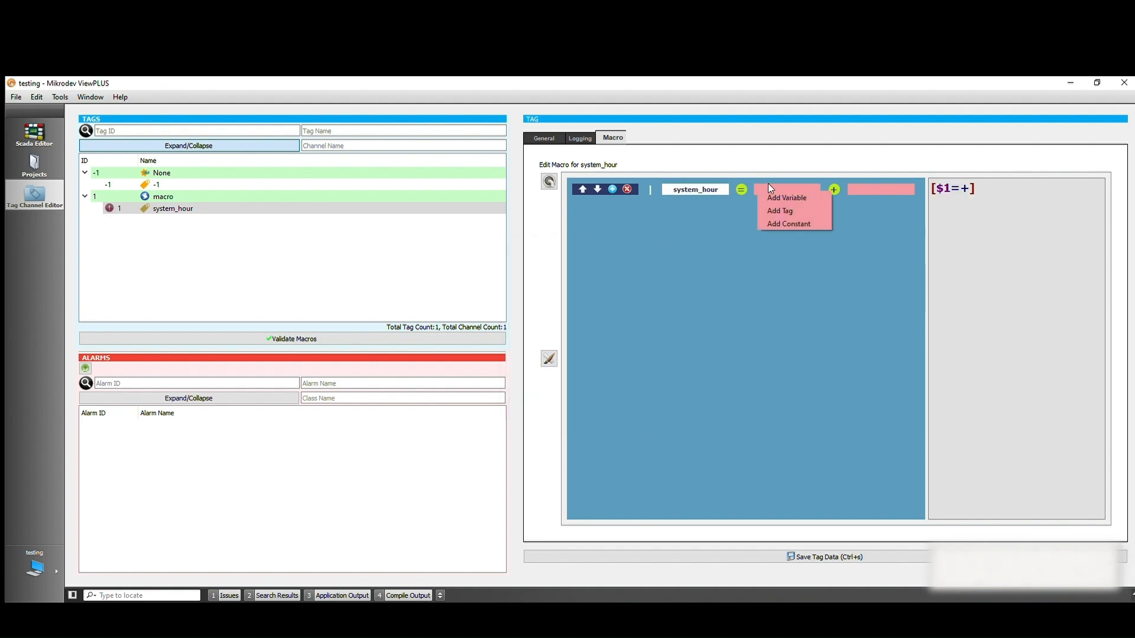
click(786, 197)
click(834, 189)
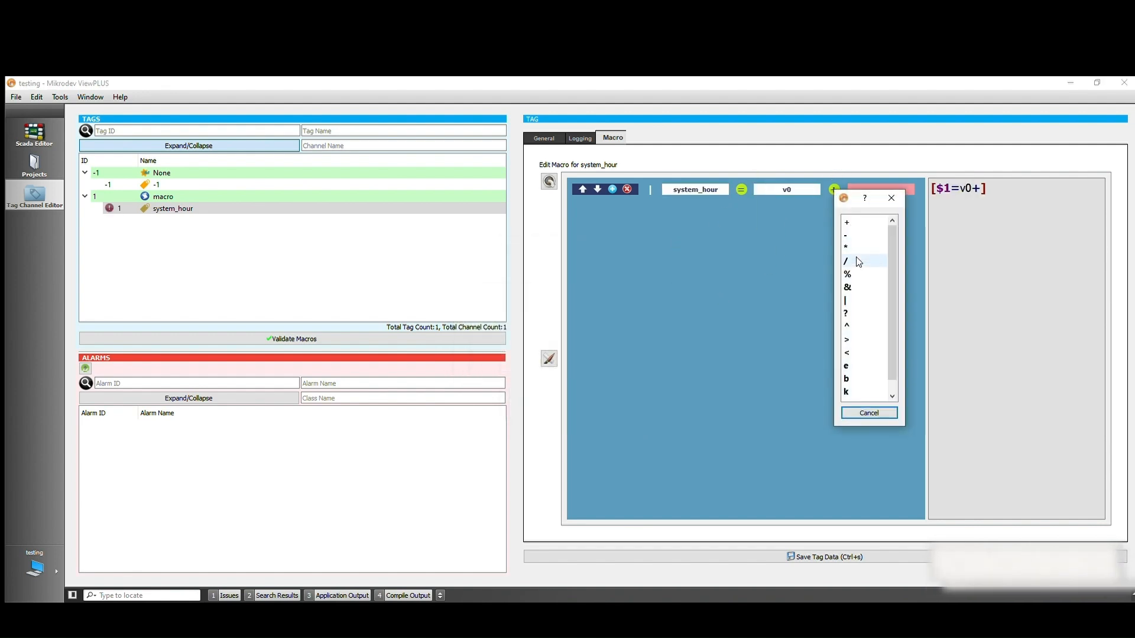
click(846, 313)
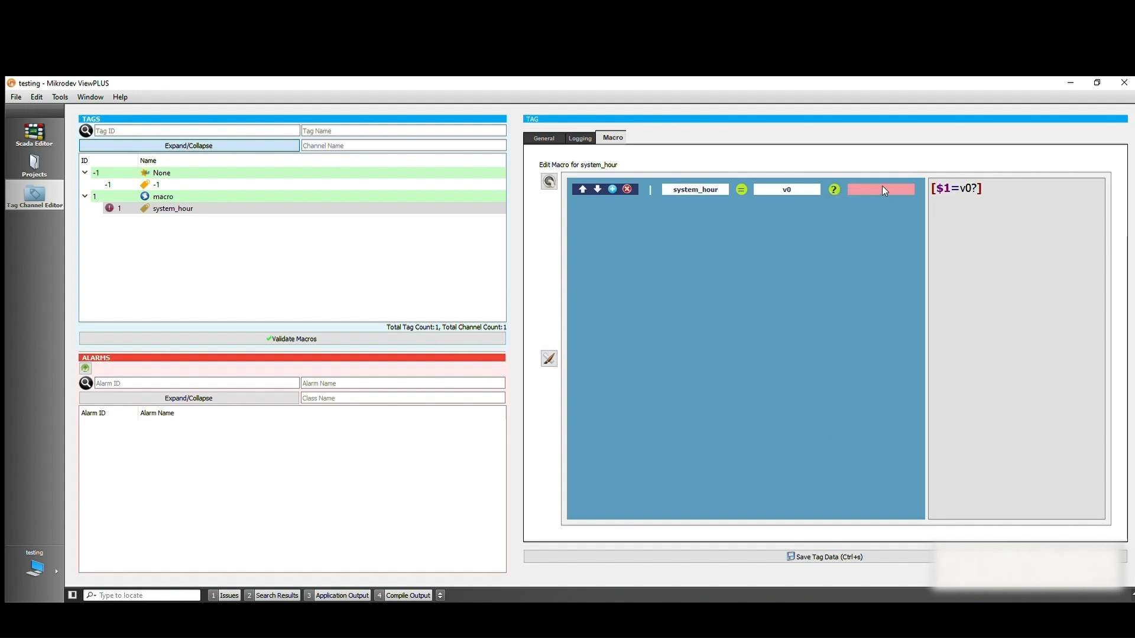
Set the second operand of the macro line to the constant 20 and add a second macro line
right_click(881, 189)
click(894, 197)
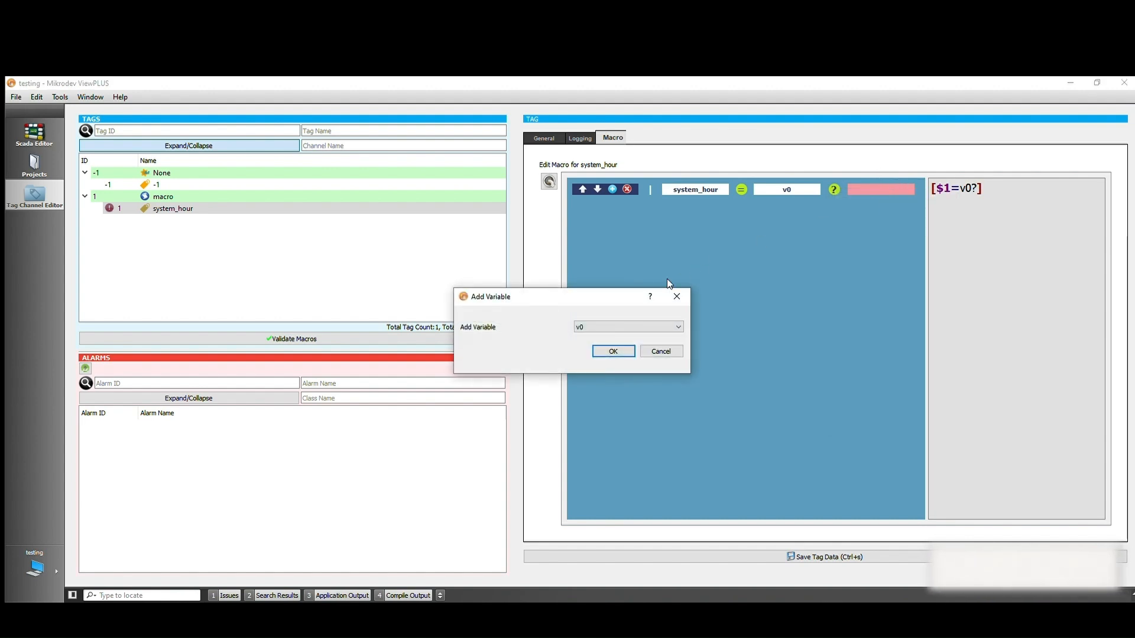
click(675, 297)
right_click(855, 189)
click(860, 204)
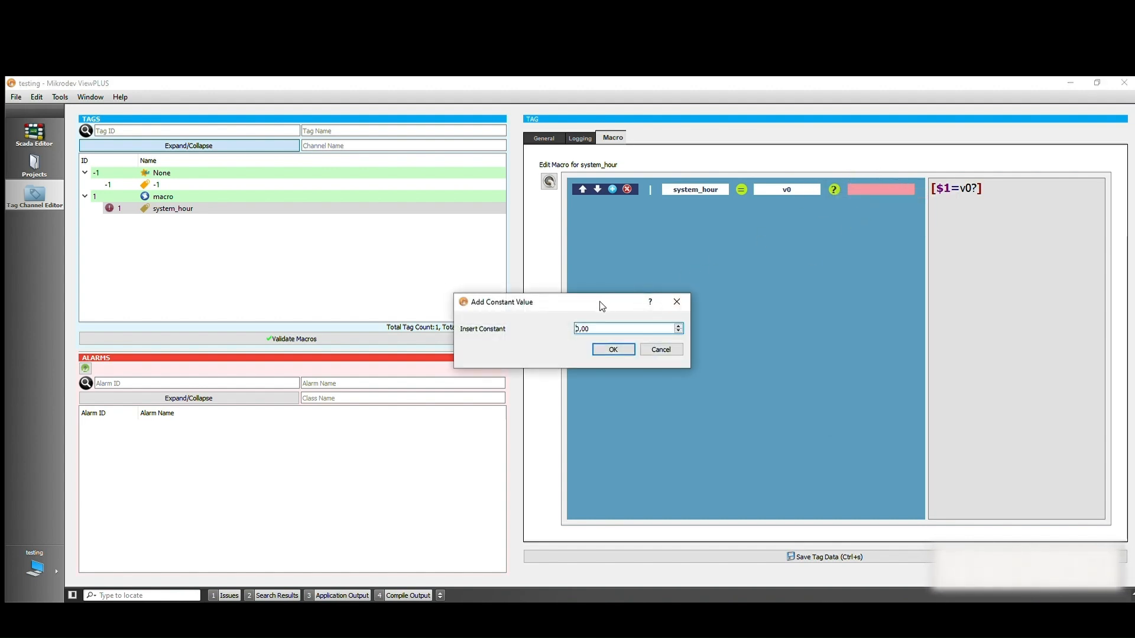
text(20)
key(Return)
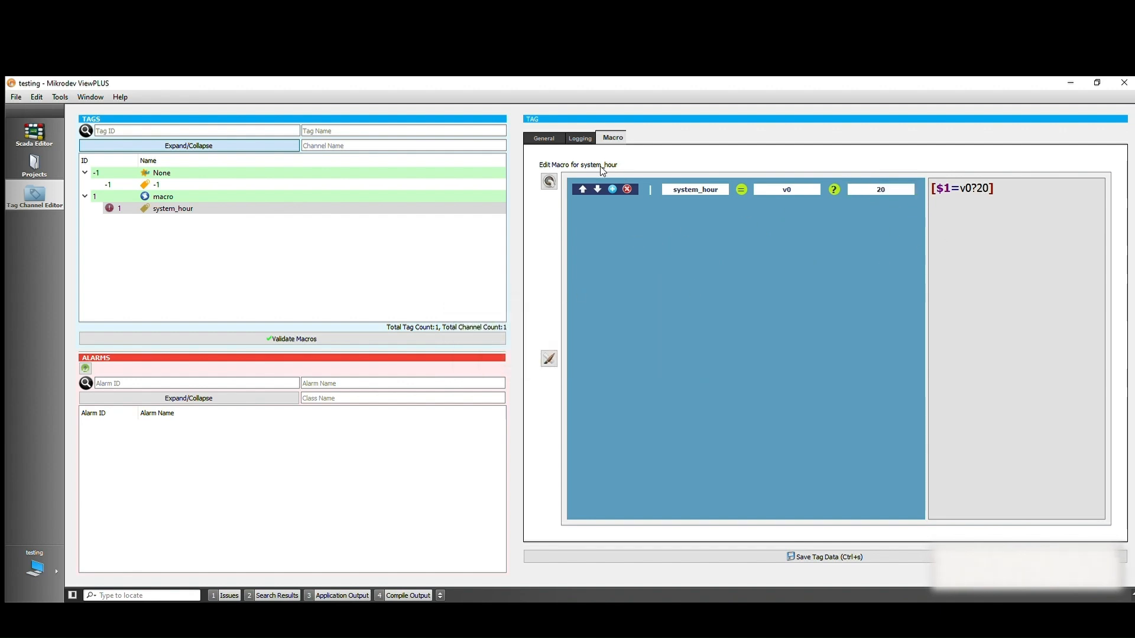
click(612, 188)
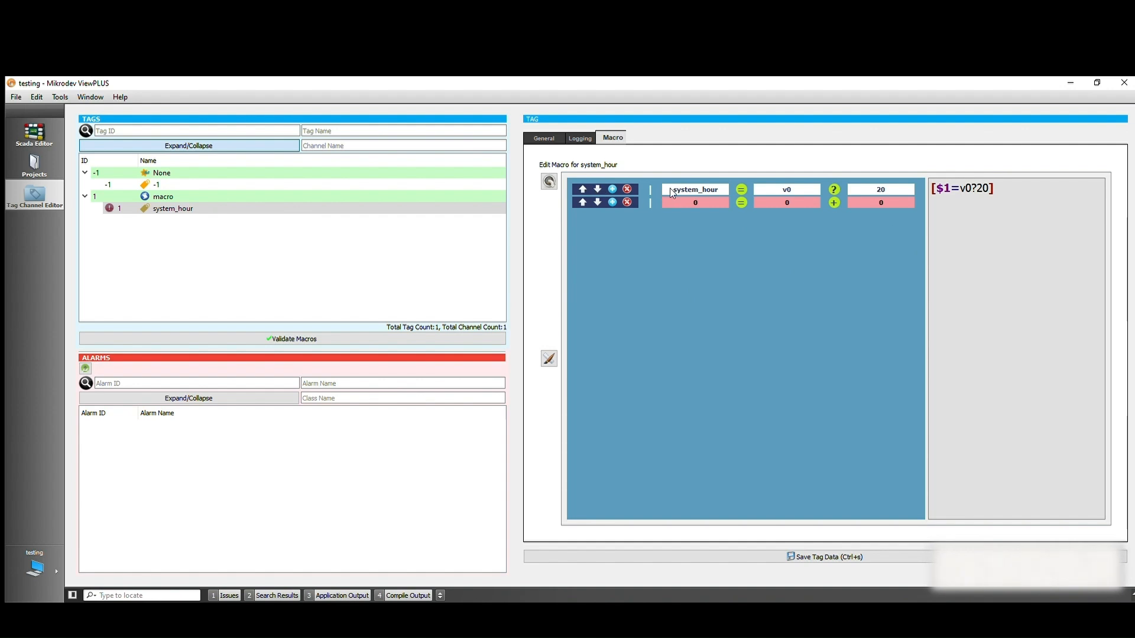
click(677, 204)
Open the intro.sca page in the Scada Editor and place a DisplayWhite_001 component near the page's upper-left corner
click(34, 134)
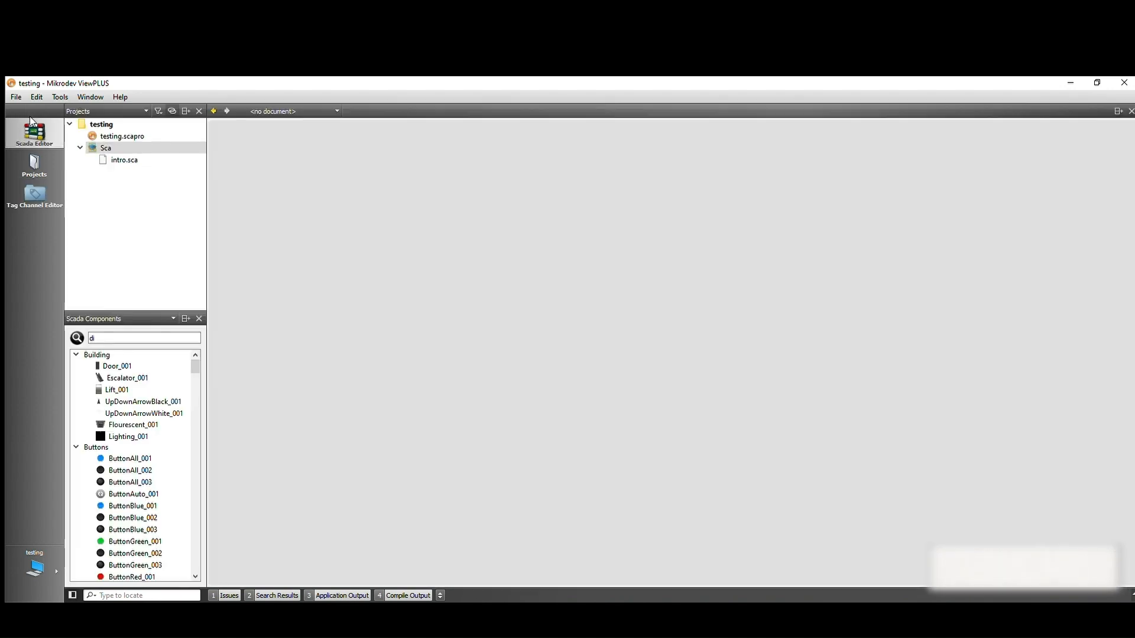
double_click(133, 158)
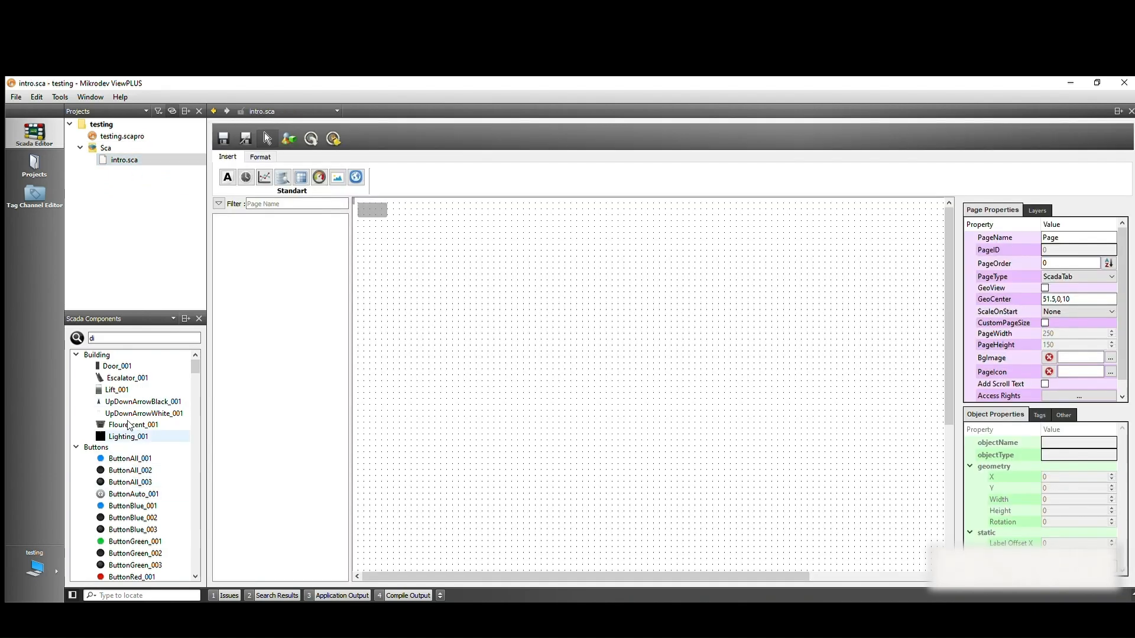
click(110, 339)
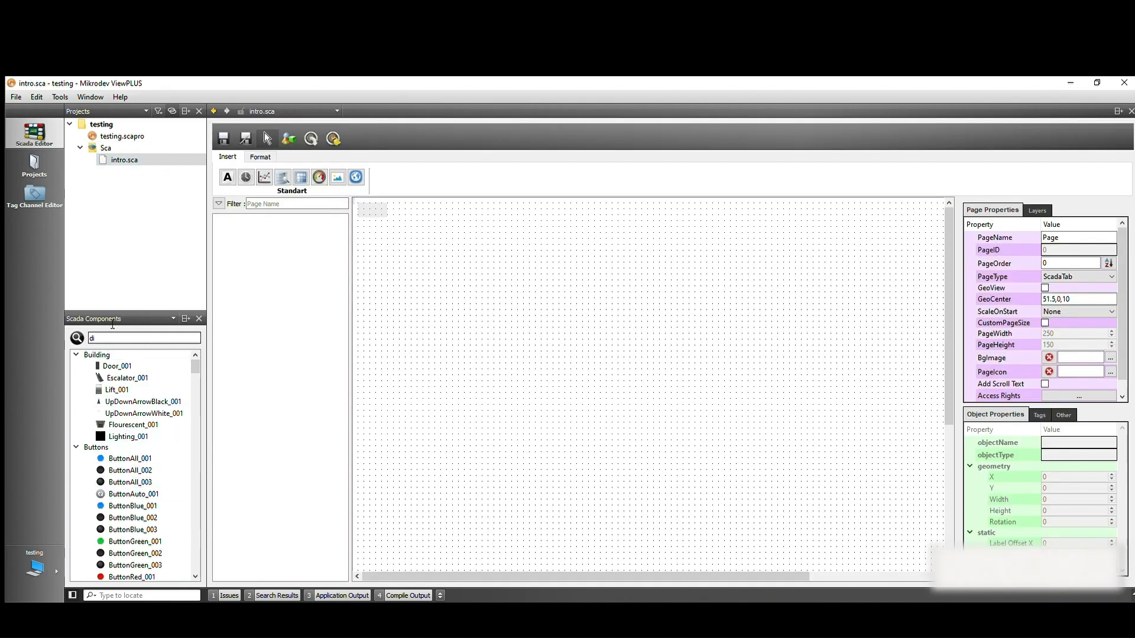
text(s)
click(135, 388)
drag(135, 387, 540, 243)
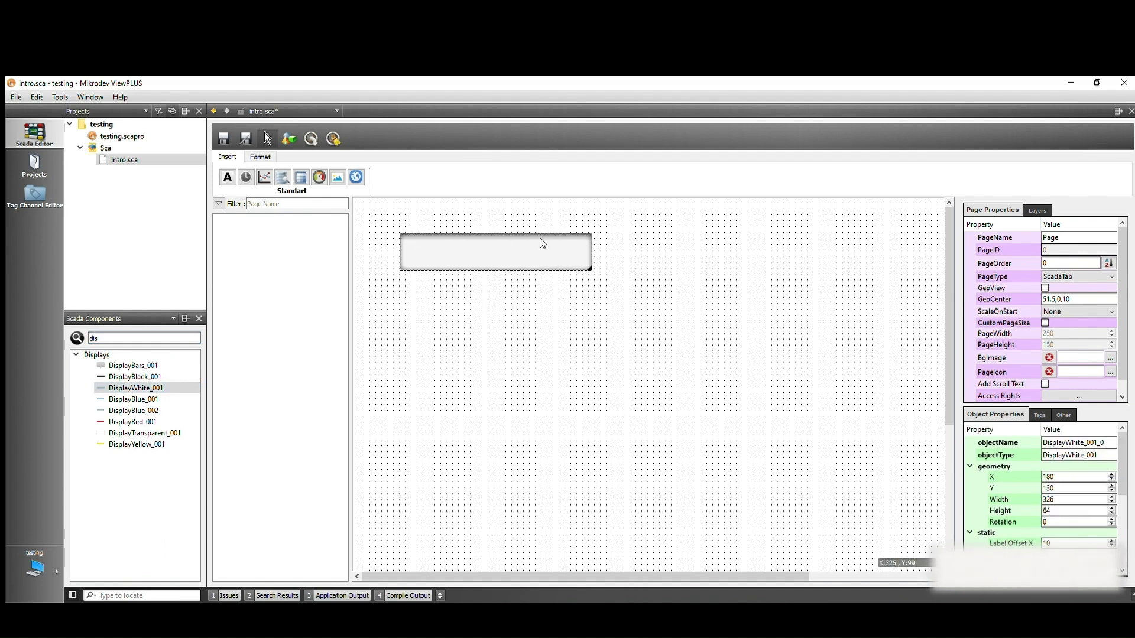
click(616, 282)
click(521, 234)
Link the display's Label Tag to the system_hour tag
click(1039, 414)
click(1030, 465)
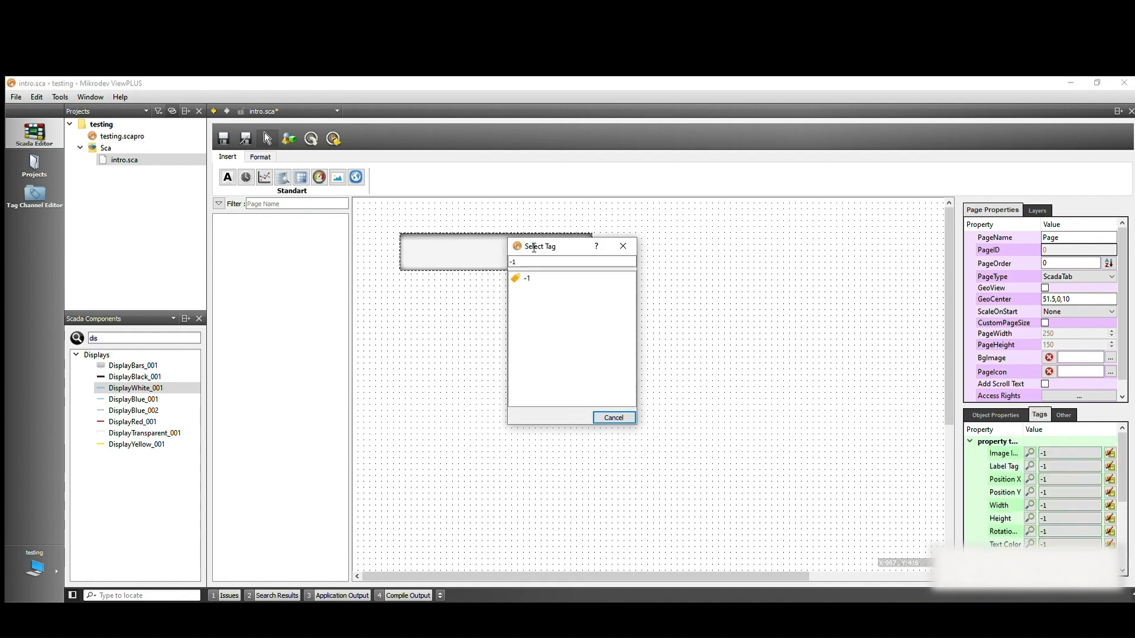
double_click(543, 290)
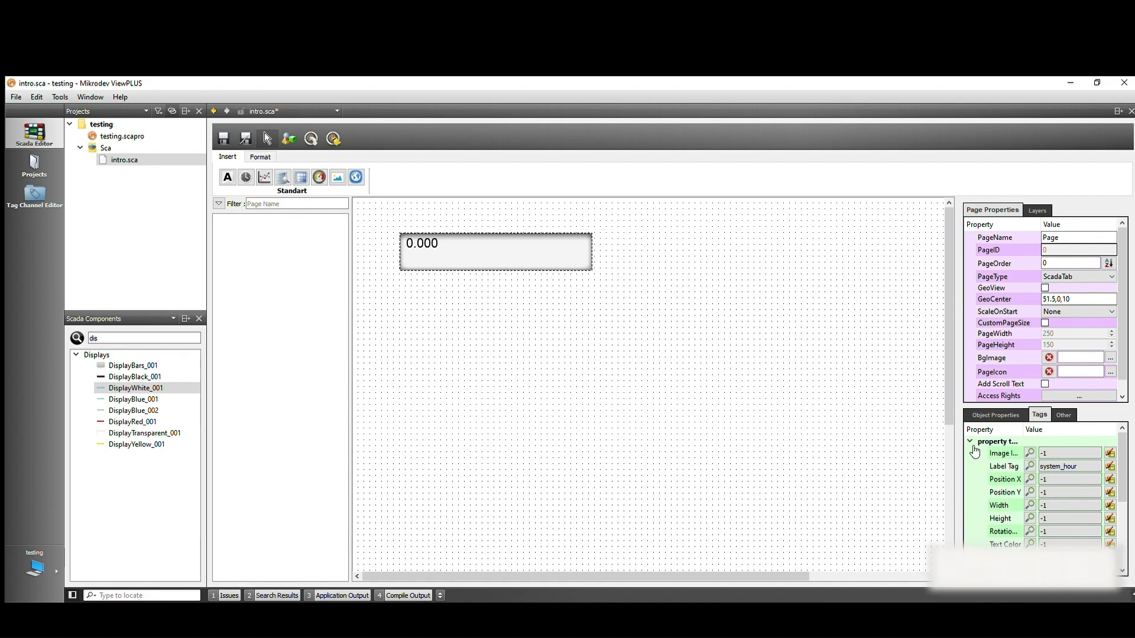
Set the display's label text to %dt(hh:mm-dd/MM/yy) and shrink the display to about 164 by 38
click(995, 414)
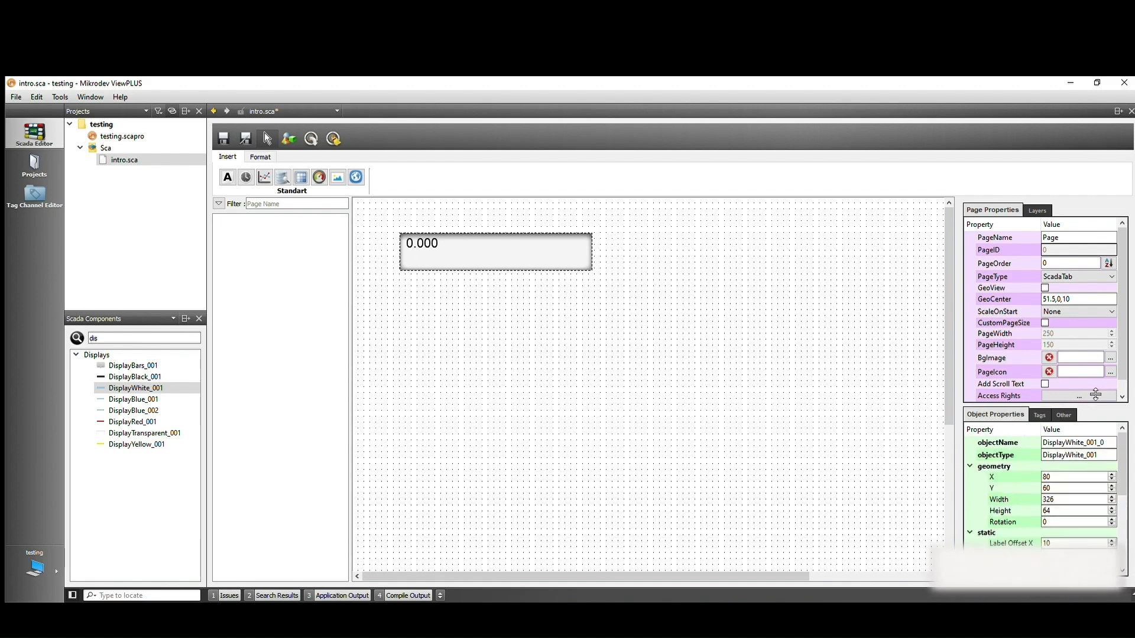
drag(1089, 393, 1089, 332)
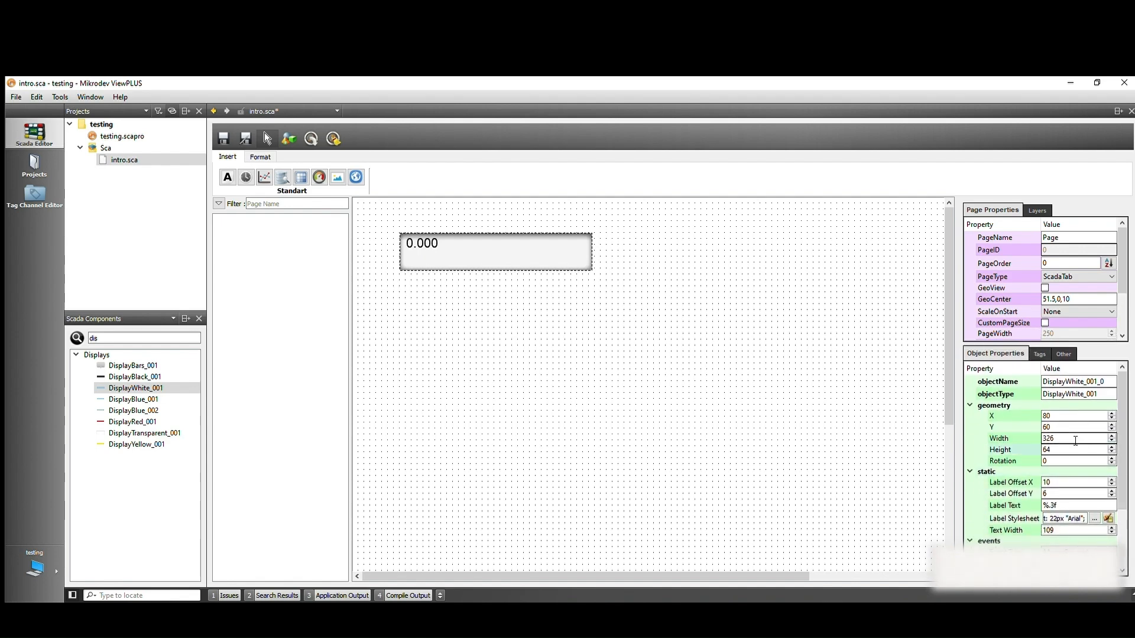
click(1012, 505)
key(BackSpace)
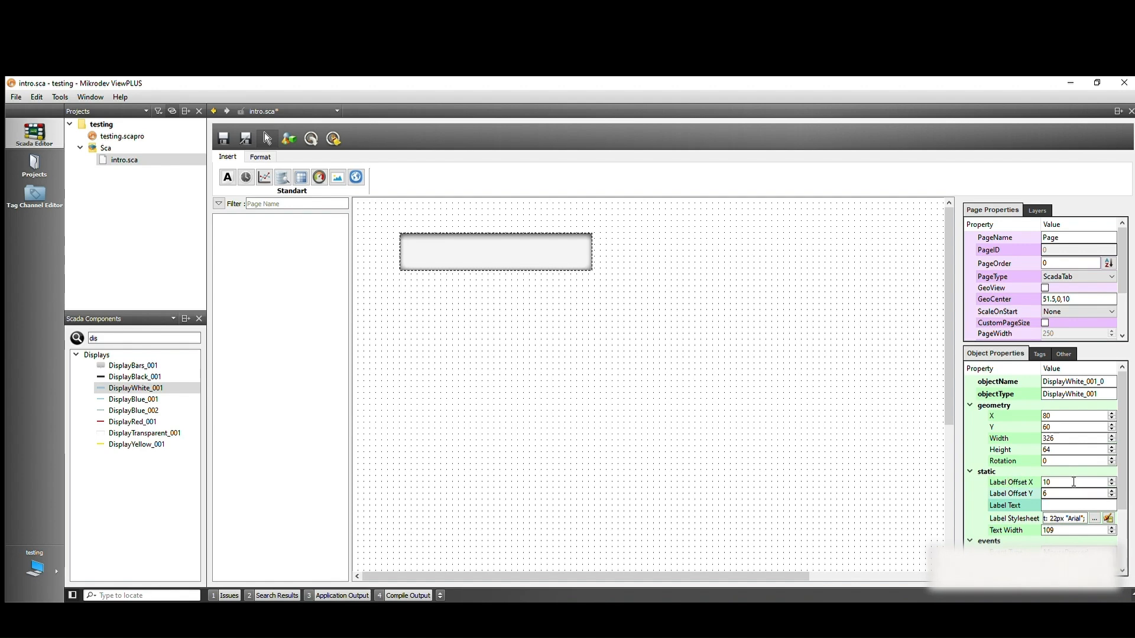
text(%dt(hh:mm)
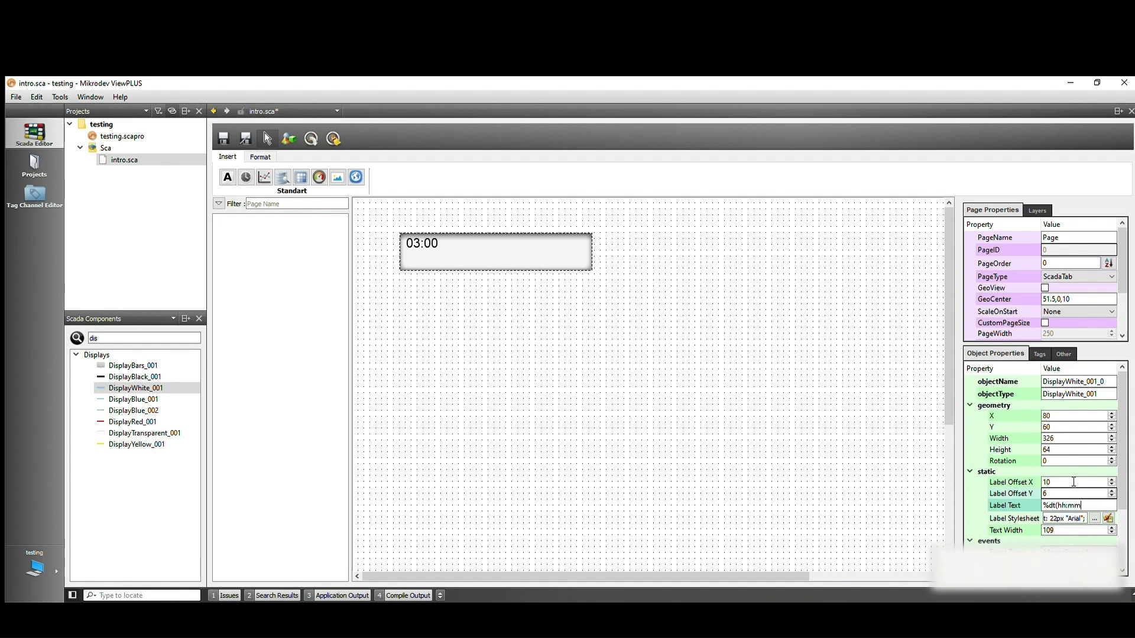
text(-dd/MM/yy)
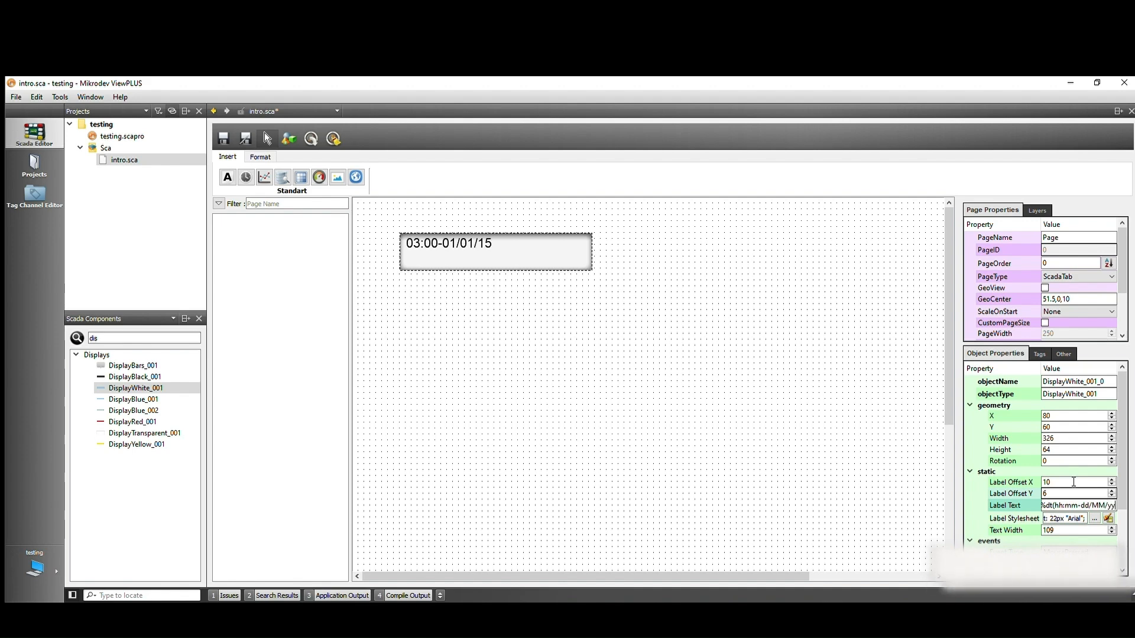
text())
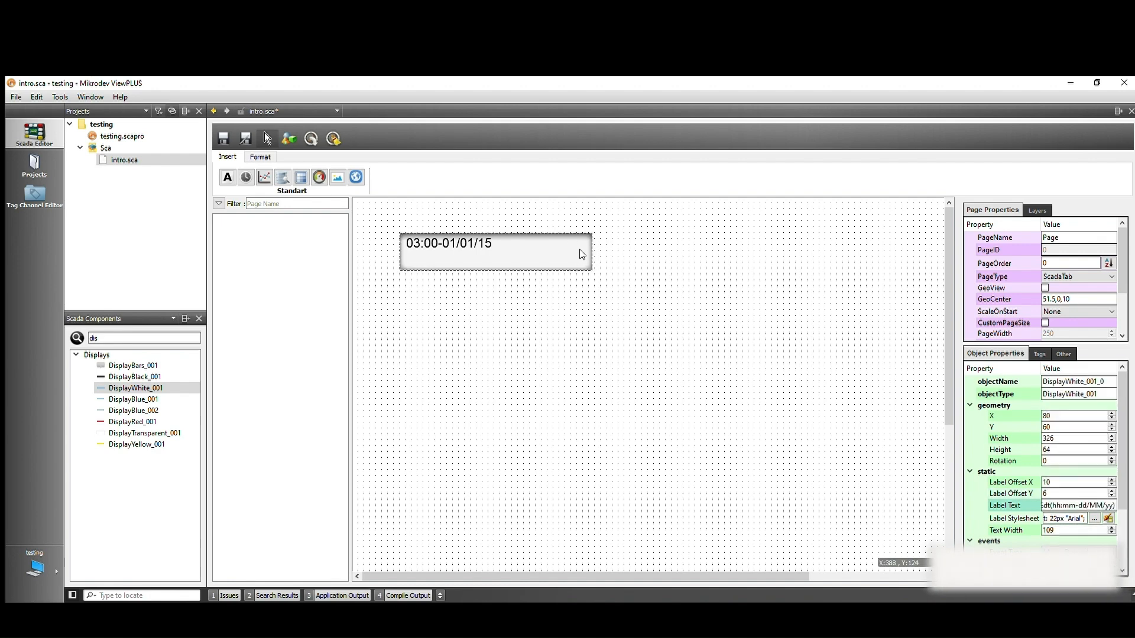
drag(591, 261, 496, 245)
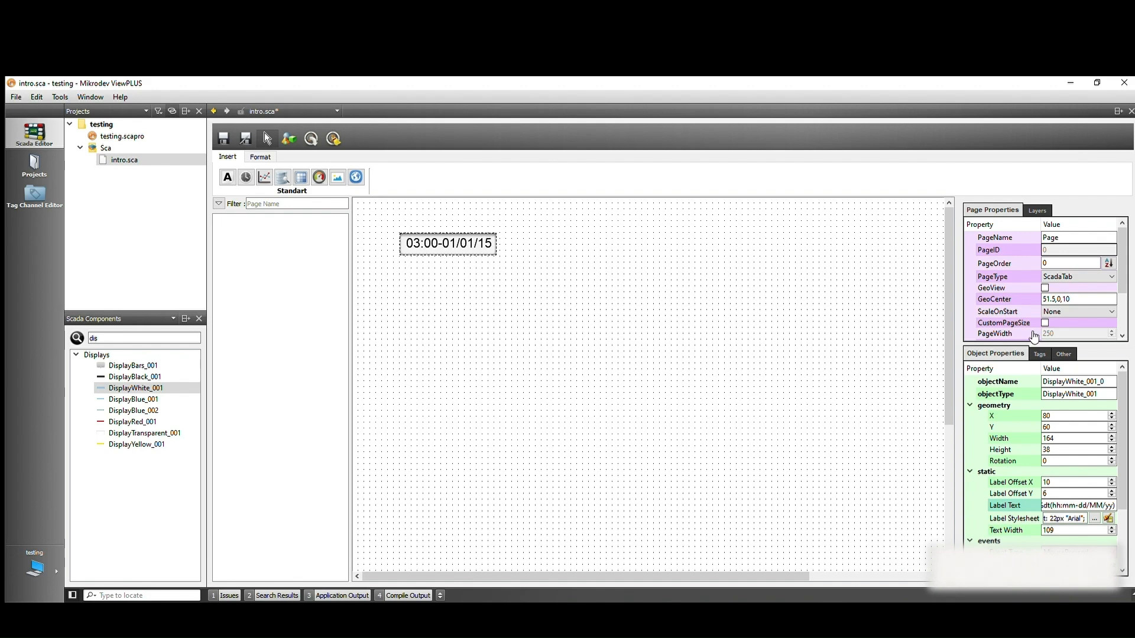
Check the tag assigned to the display's label, and shift the display slightly right and down on the page
click(1039, 353)
click(1029, 404)
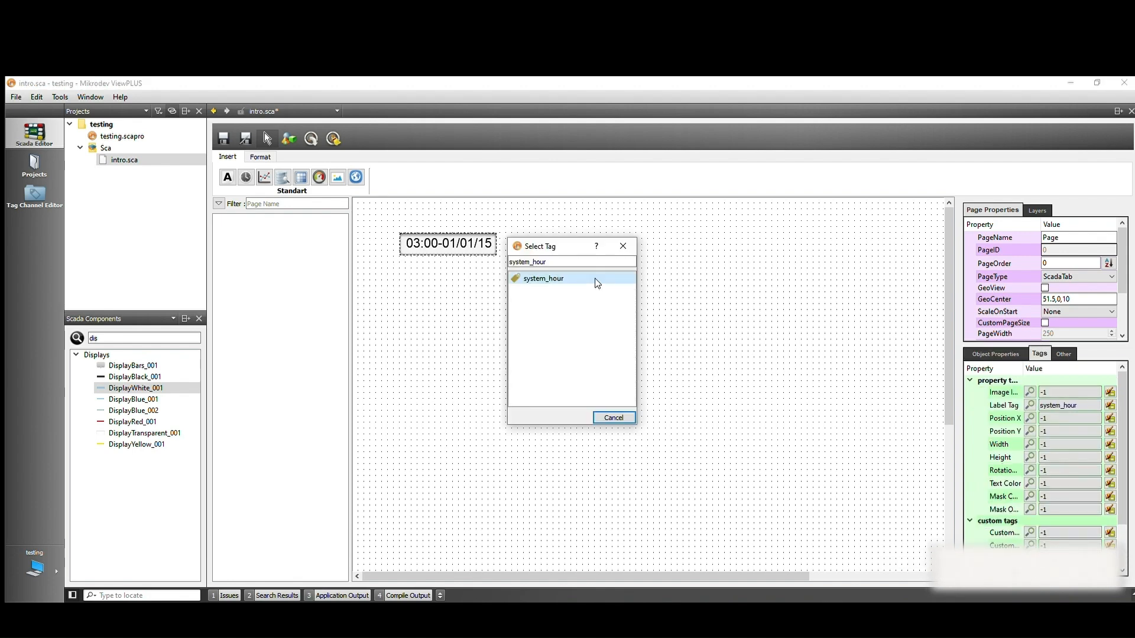
click(613, 418)
click(809, 223)
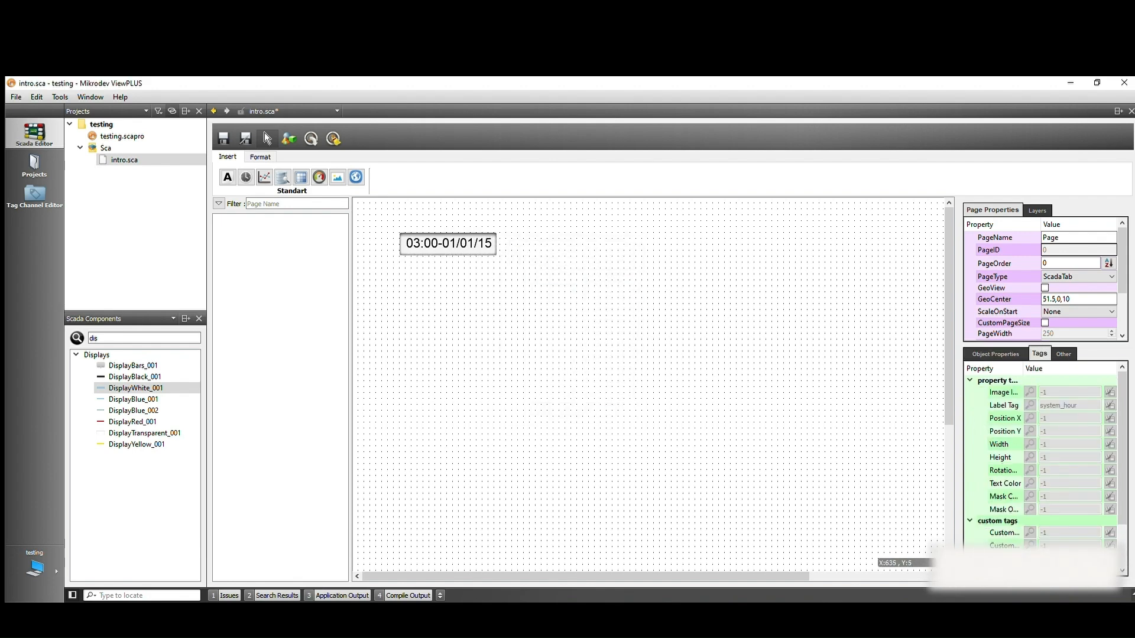
drag(459, 229, 488, 235)
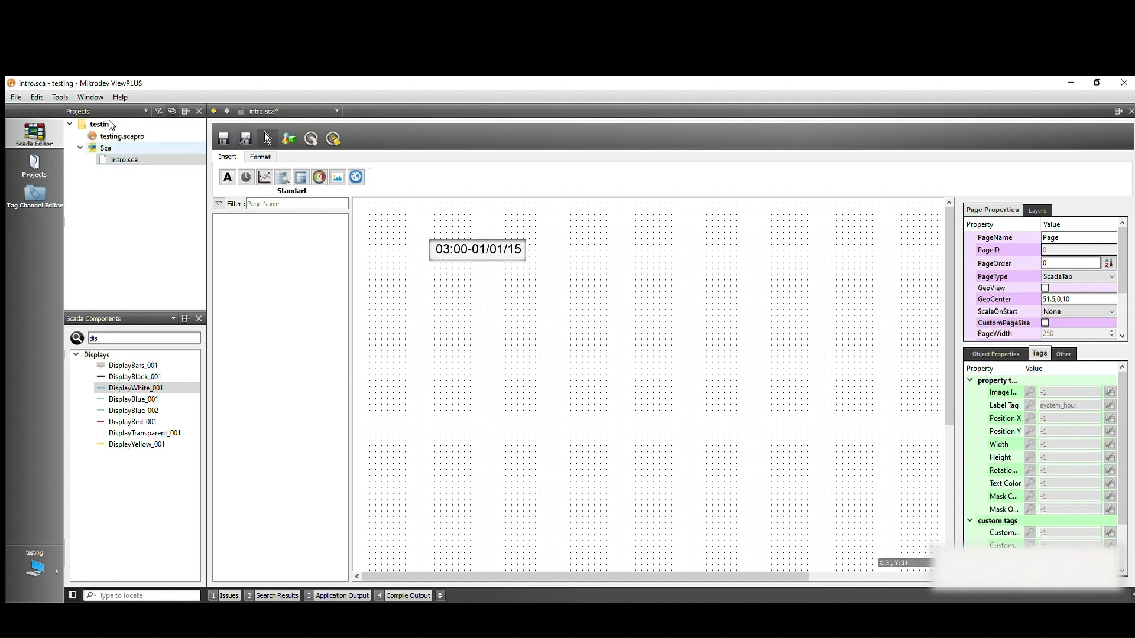
Launch the project's server with all modified files saved, and enter the database user password to connect to the database
click(59, 97)
click(87, 136)
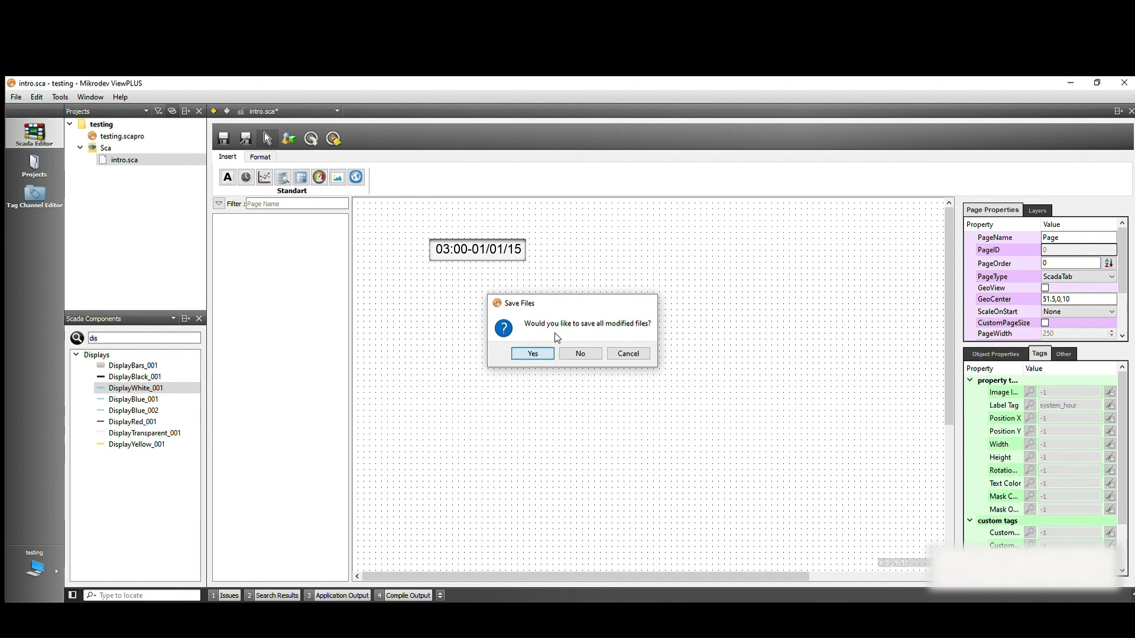
click(532, 352)
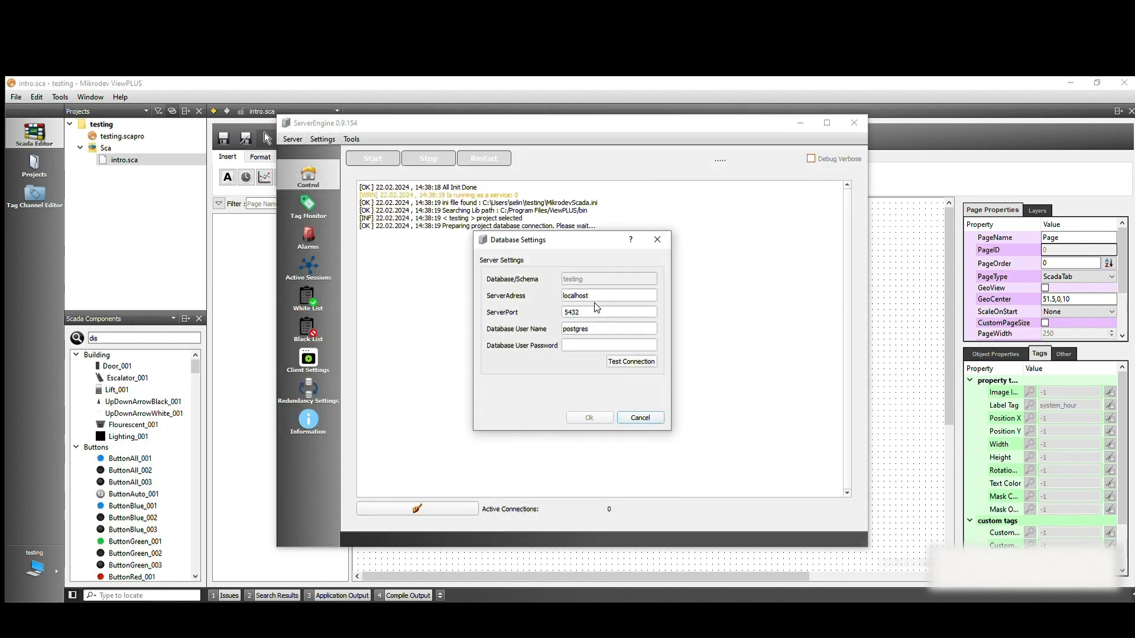
key(Return)
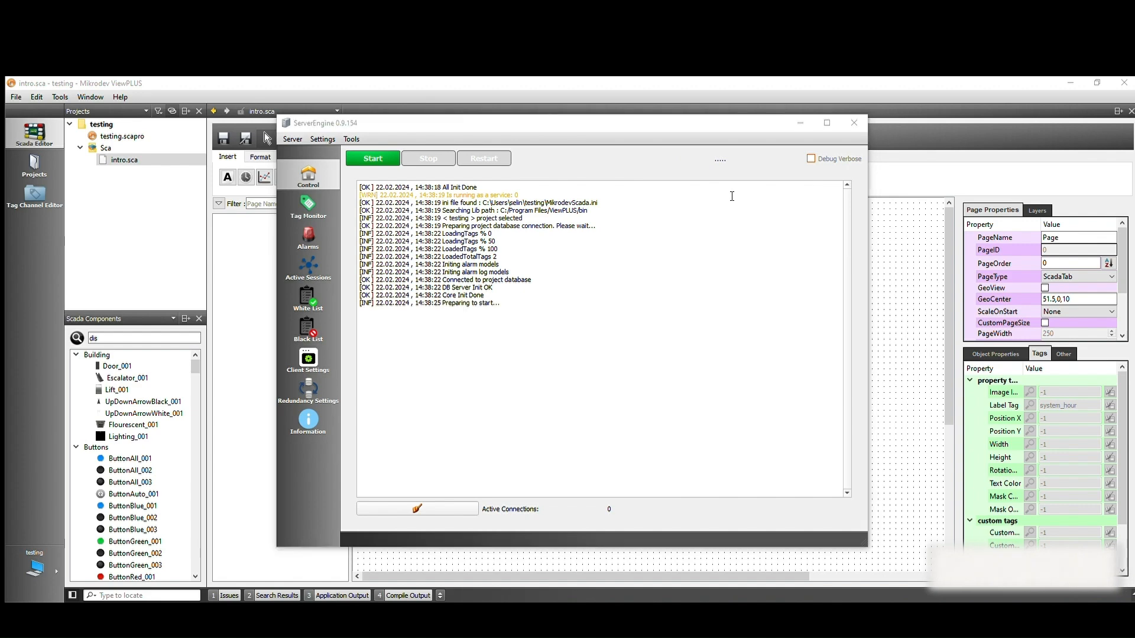
Run the project's client to view the page with the date and time display, and minimize its window
click(792, 119)
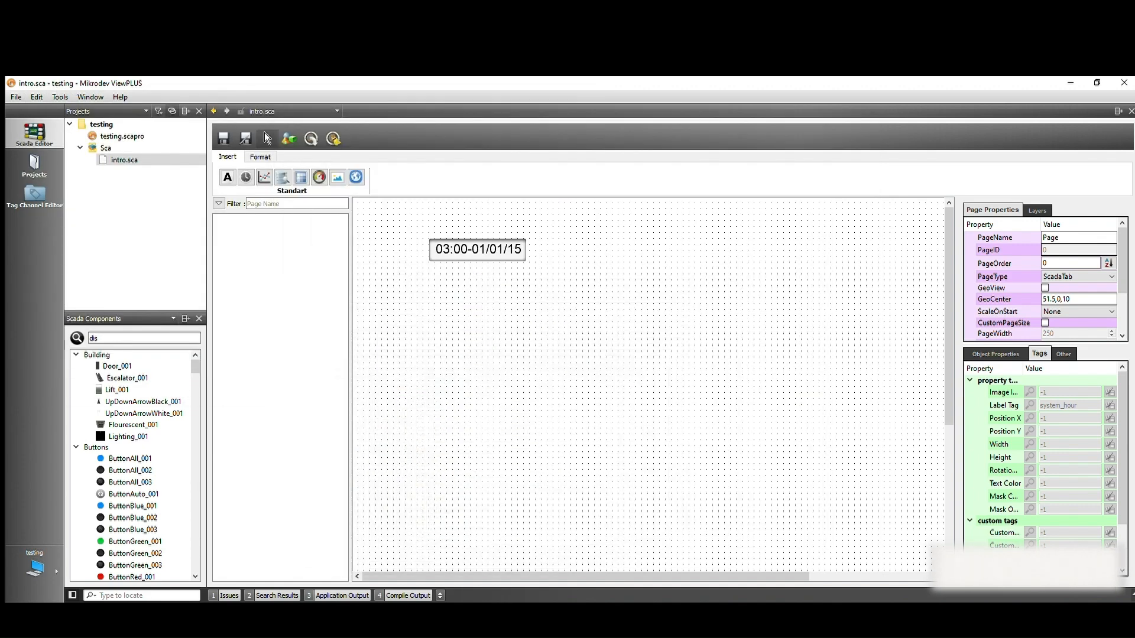
click(60, 96)
click(138, 142)
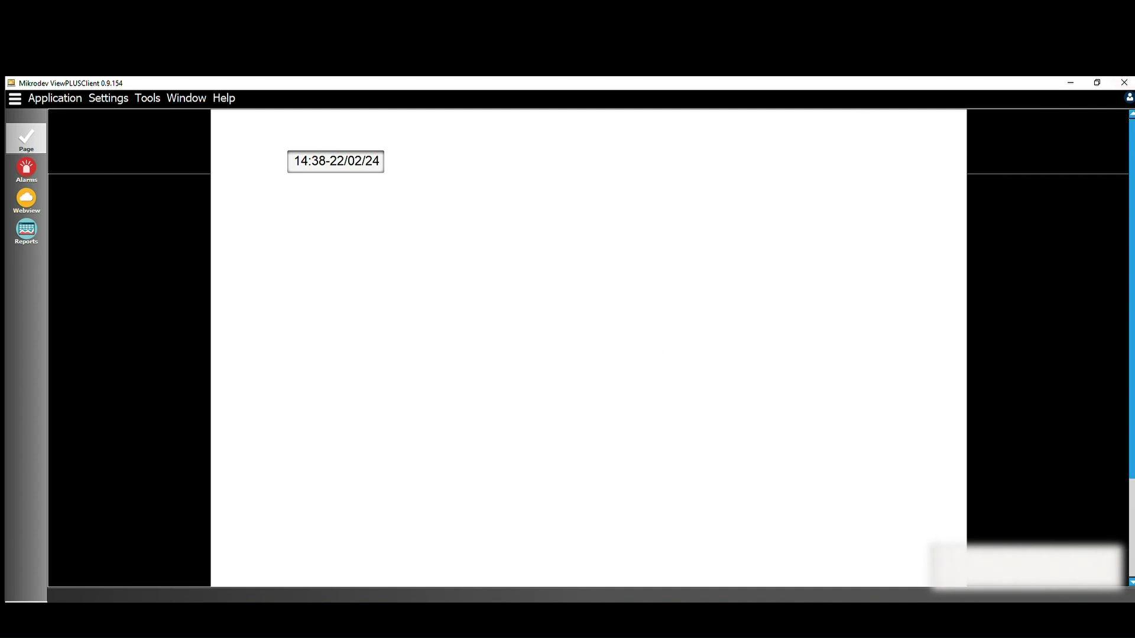
click(1070, 83)
Create a new channel named plc with the MODBUS_TCP protocol in the tag and channel editor
click(44, 187)
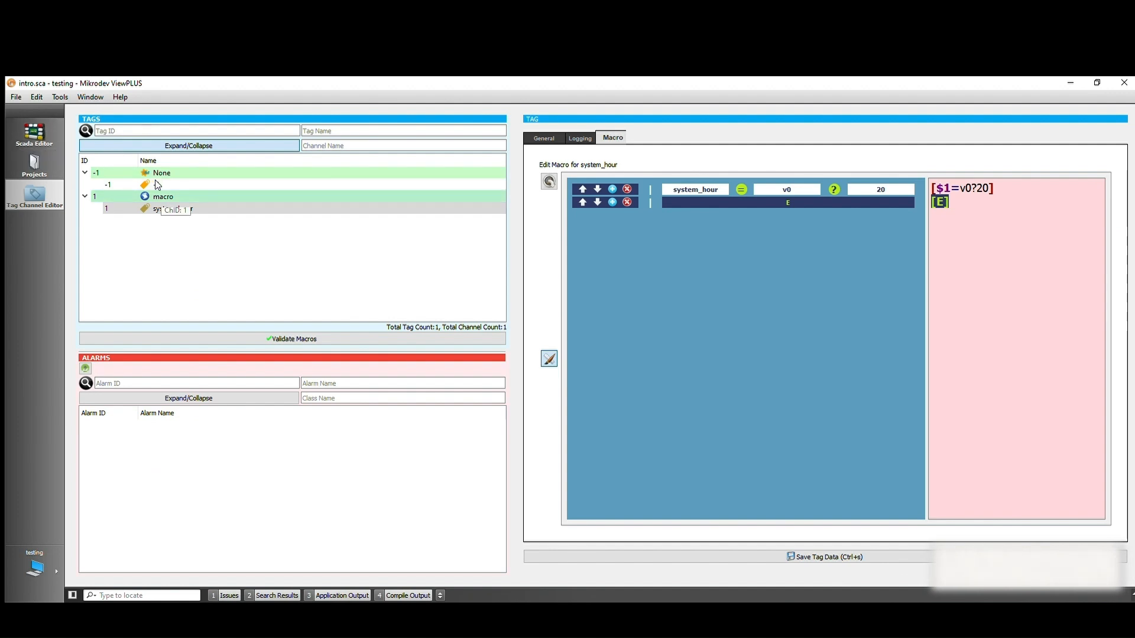
right_click(159, 197)
click(202, 192)
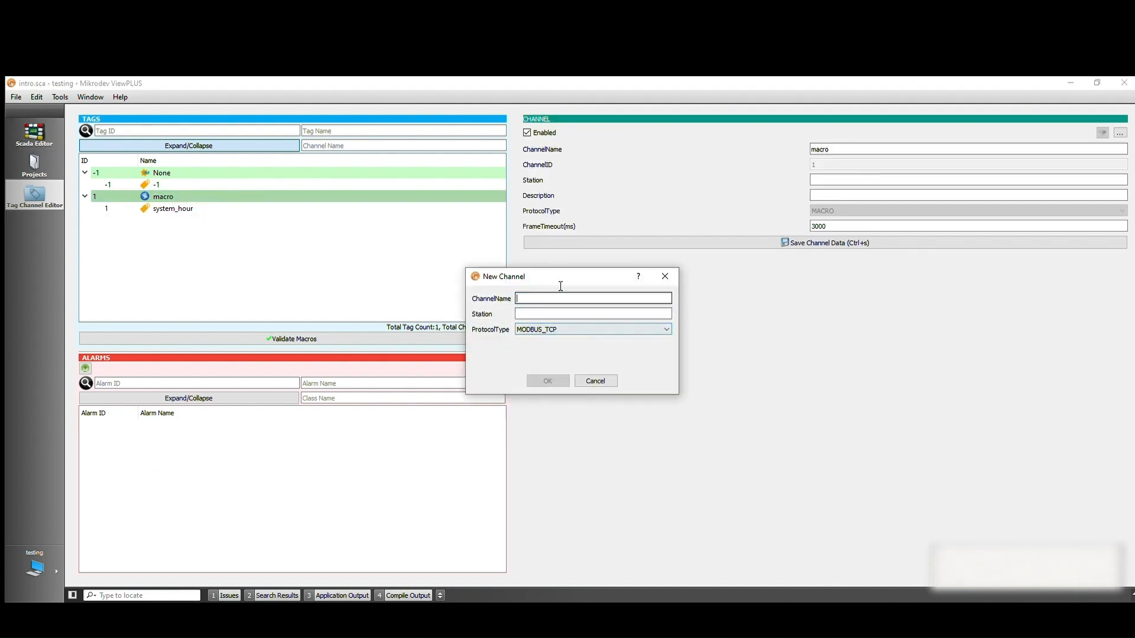
text(plc)
key(Return)
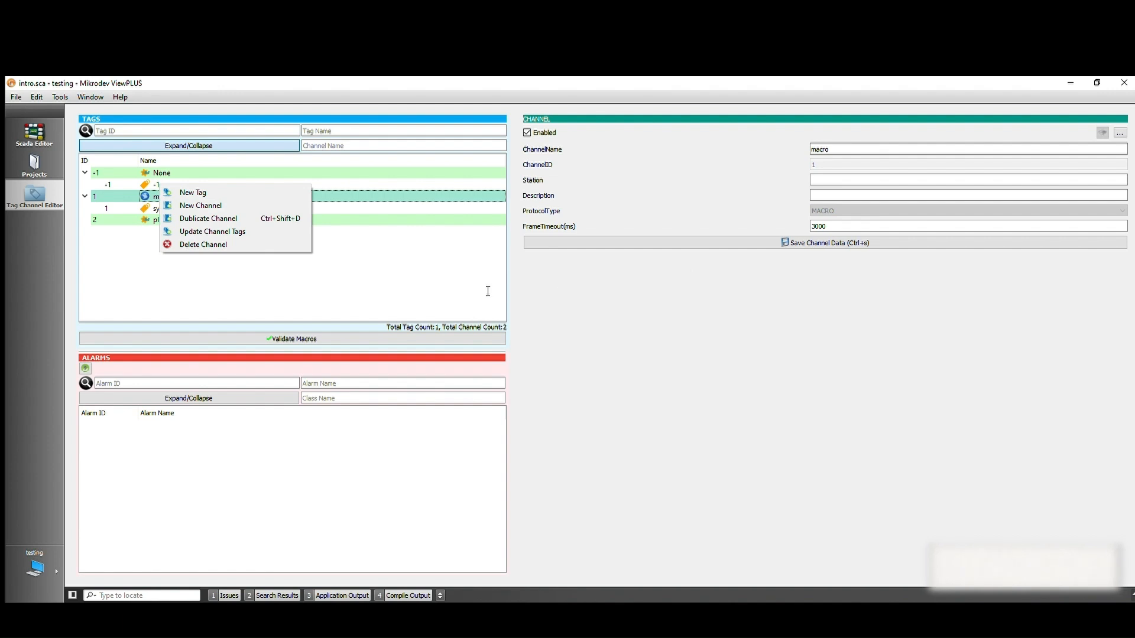
Set the plc channel's server IP to 192.168.10.184 and its server port to 502, and save the channel data
click(379, 219)
double_click(636, 242)
text(1)
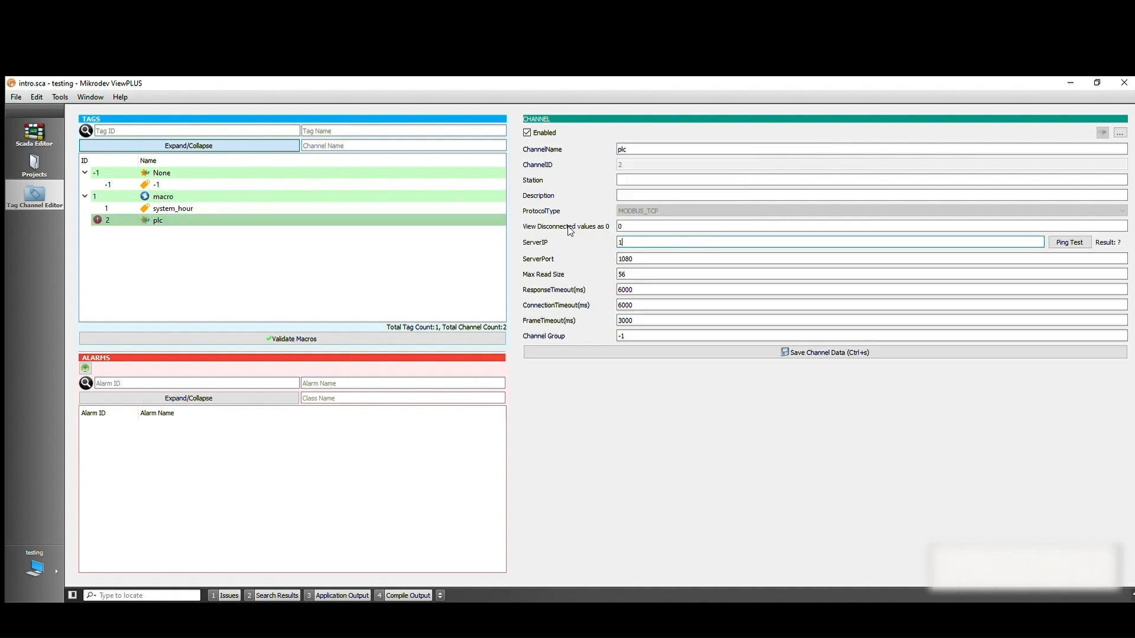
text(92.168.)
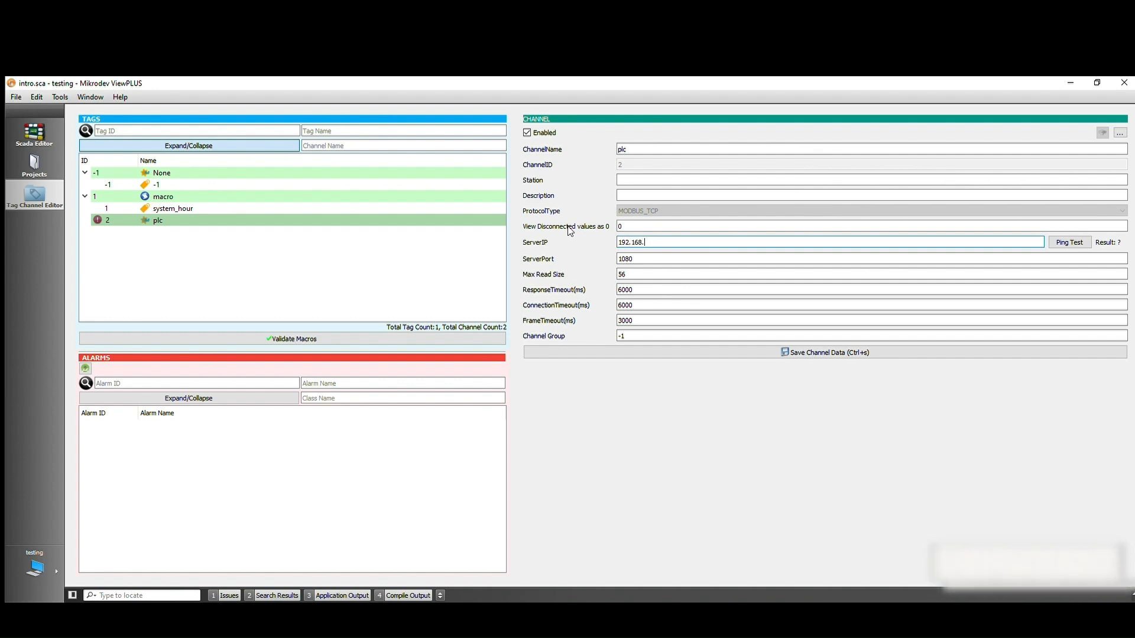
text(10.184)
key(Tab)
text(502)
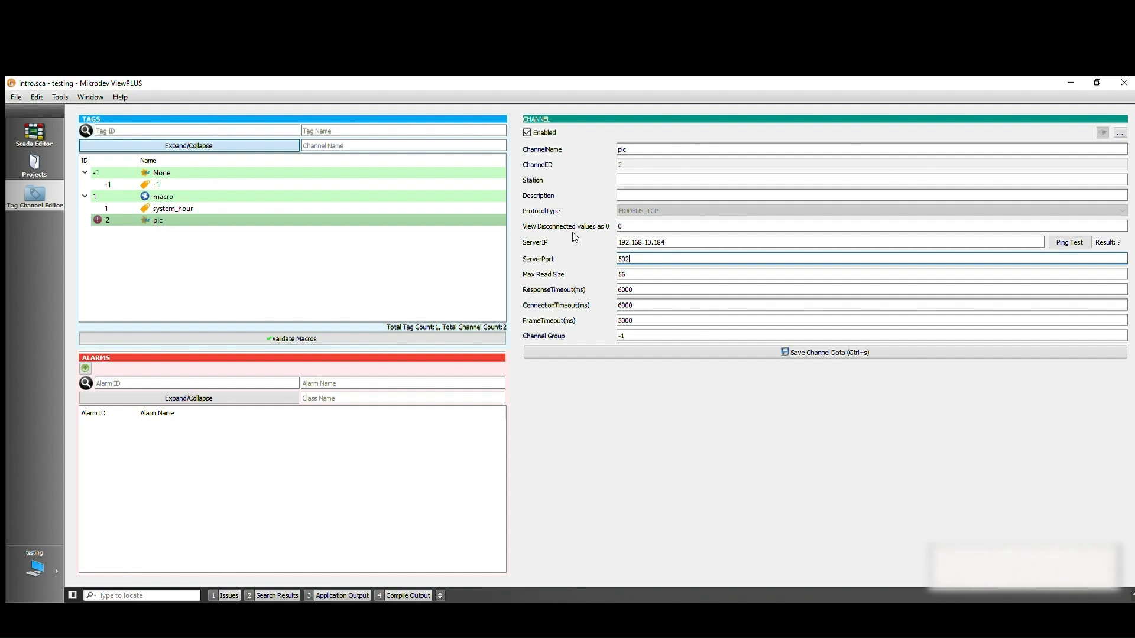
click(585, 352)
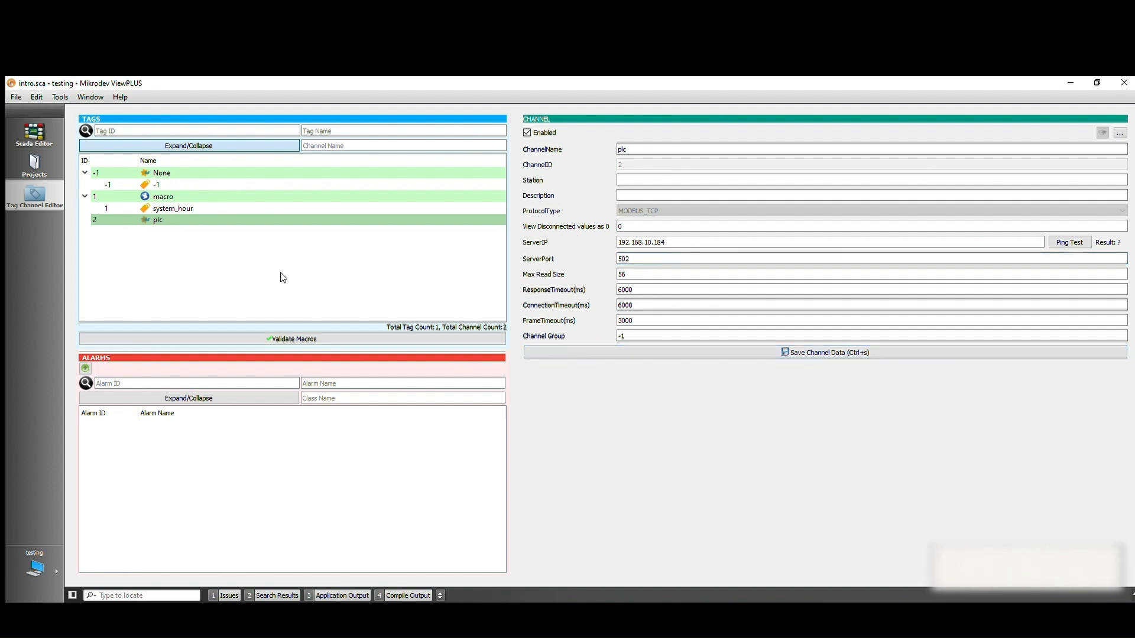
Create a new tag named plc_hour in the plc channel
right_click(202, 207)
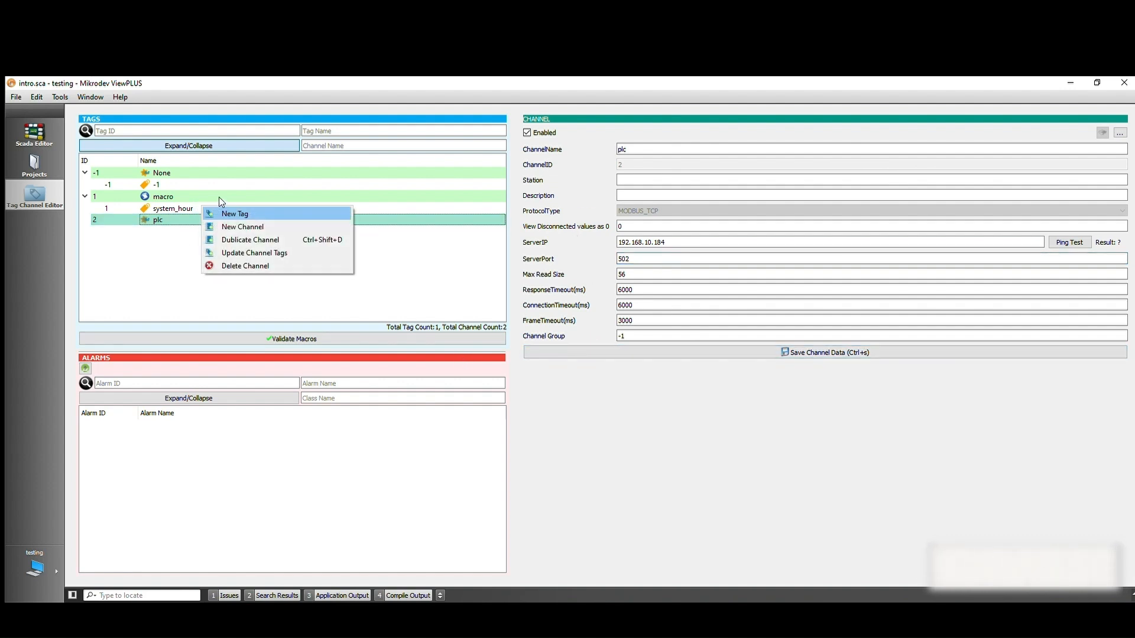
key(Return)
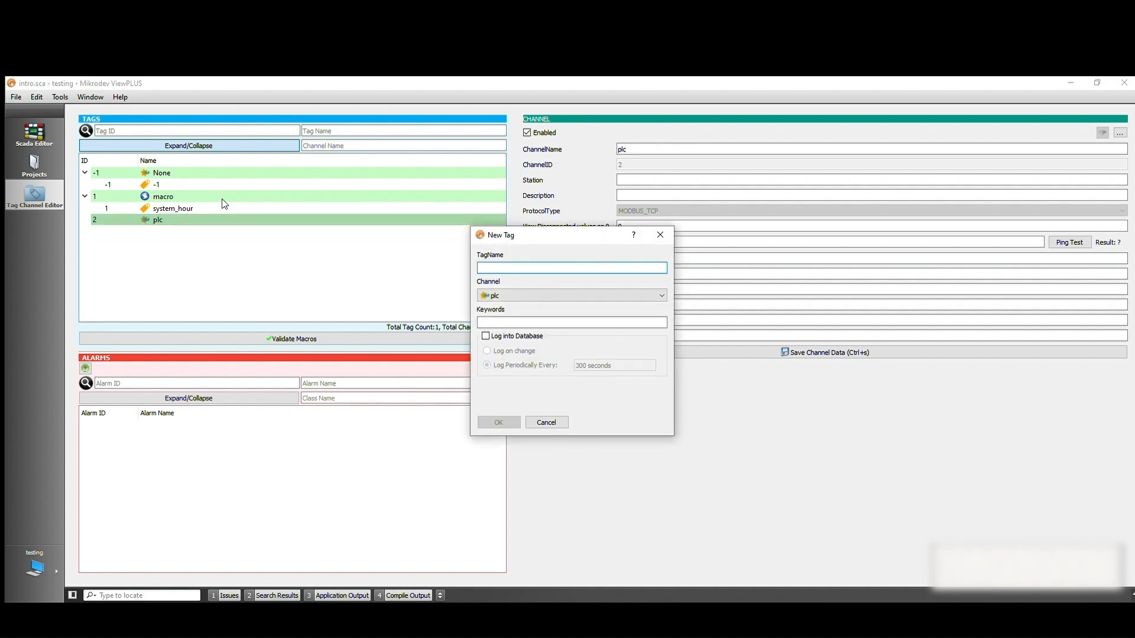
text(plc_hour)
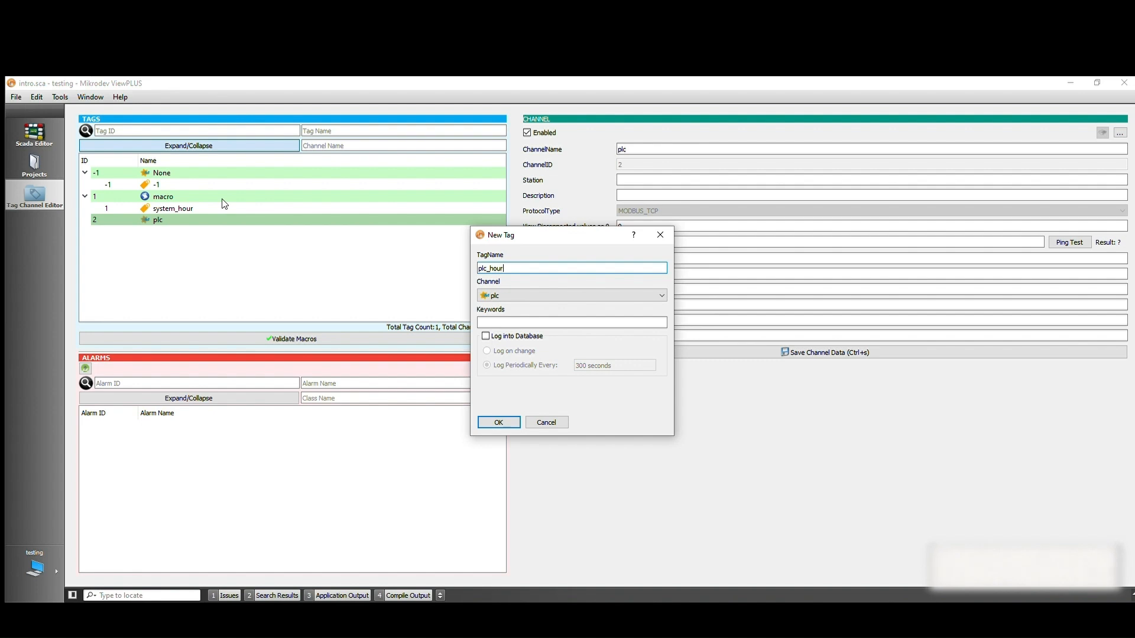
key(Return)
Set the plc_hour tag's variable type to INVERSE_U32 and its variable address to 18016, and save the tag data
right_click(224, 203)
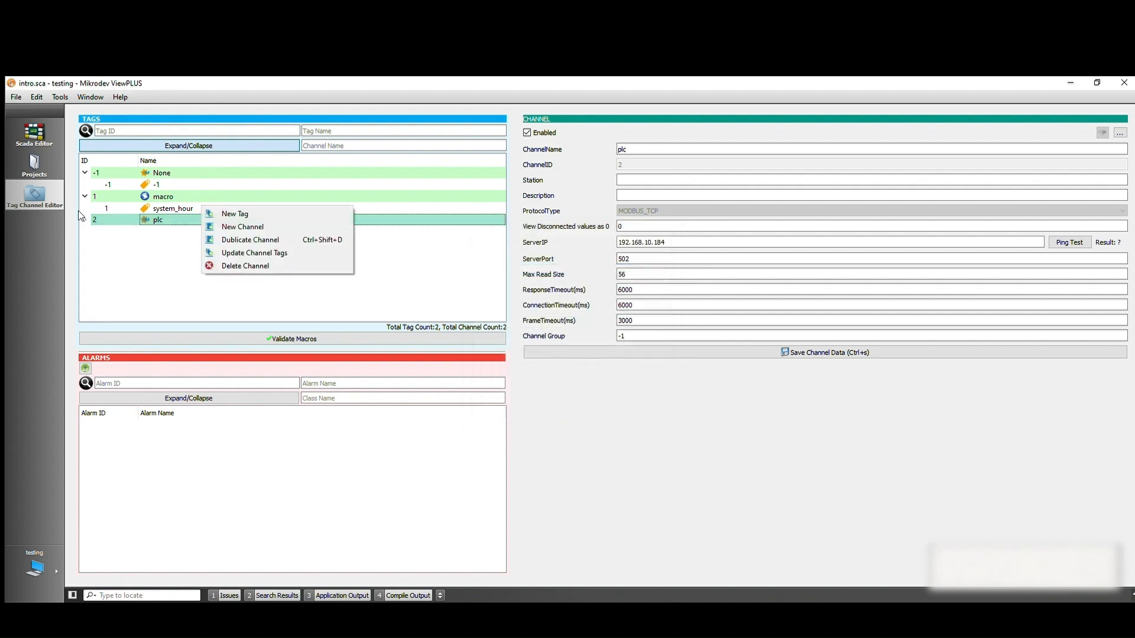
click(183, 210)
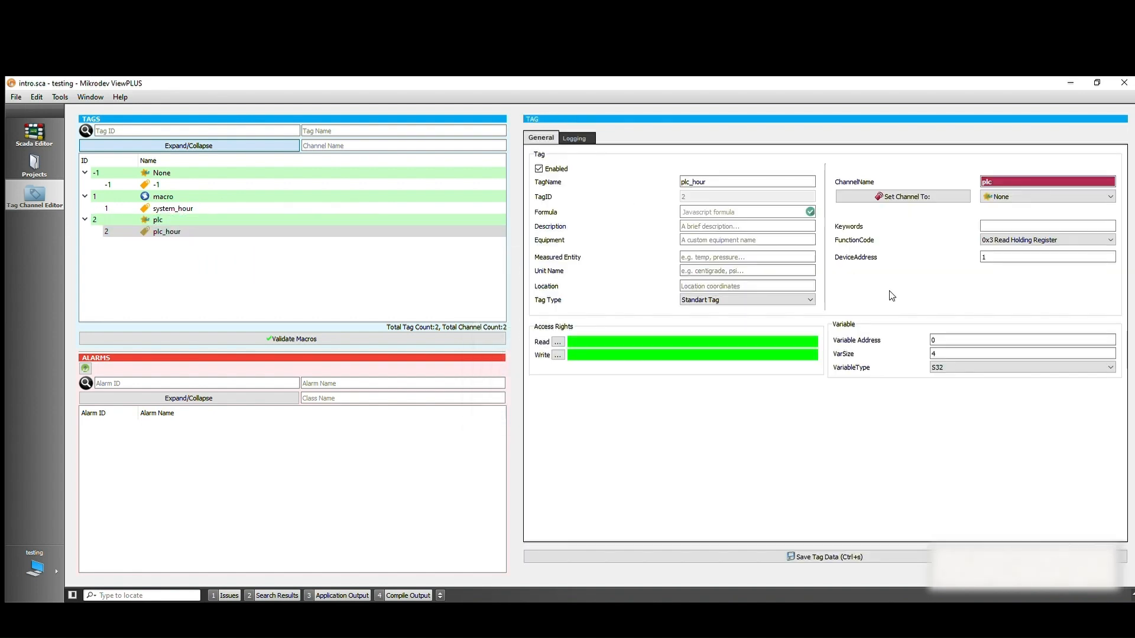
click(939, 368)
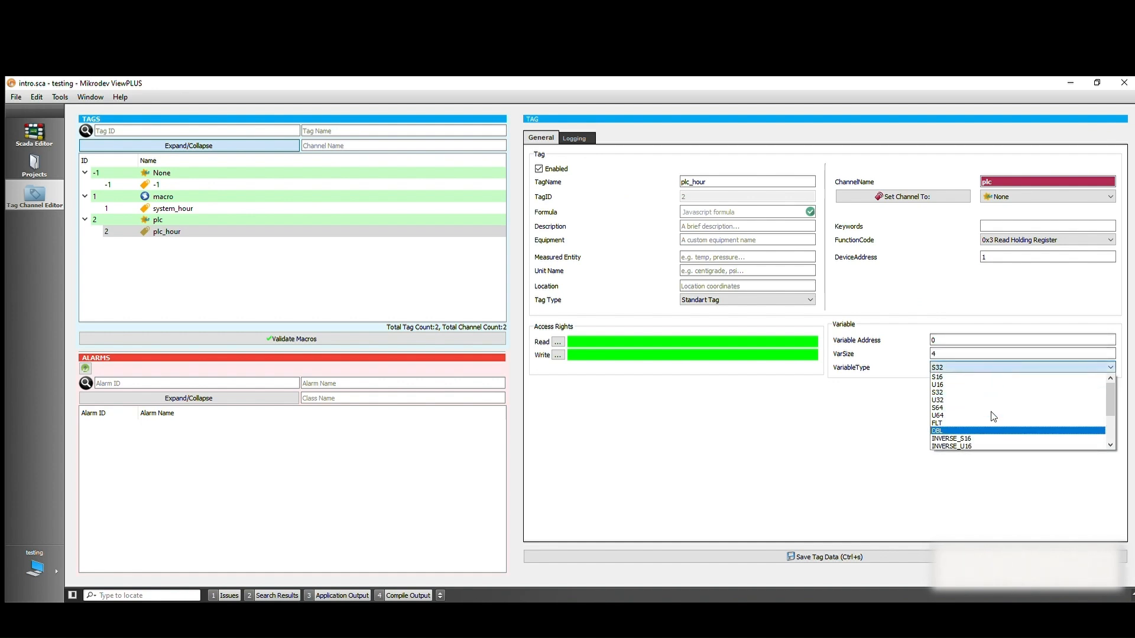
scroll(972, 408, down, 2)
click(969, 415)
click(954, 337)
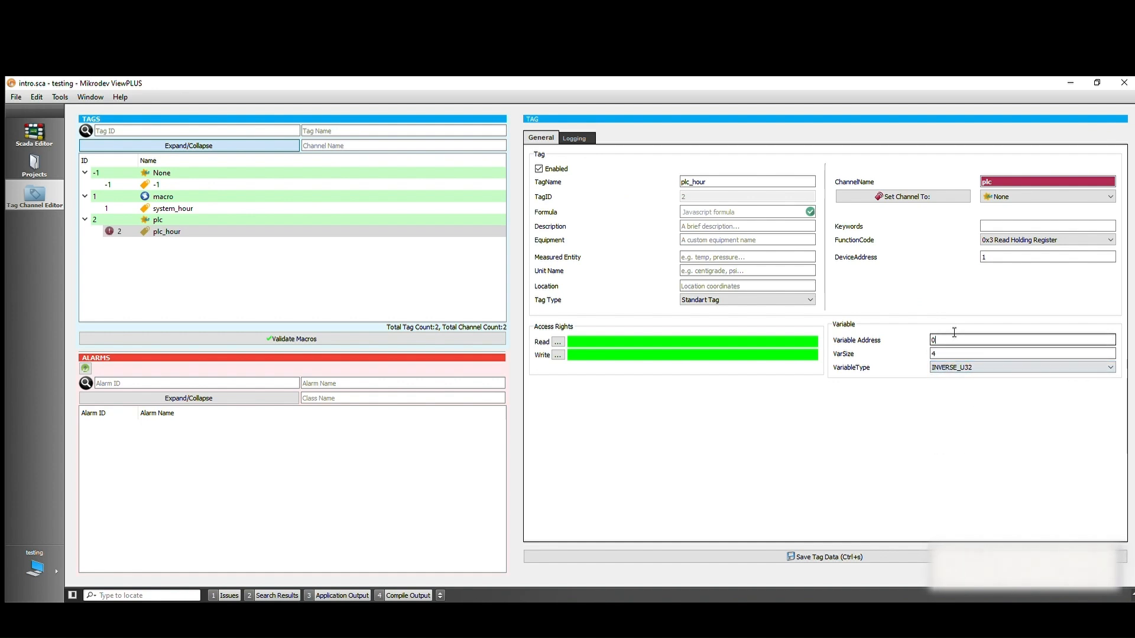
text(18016)
click(807, 556)
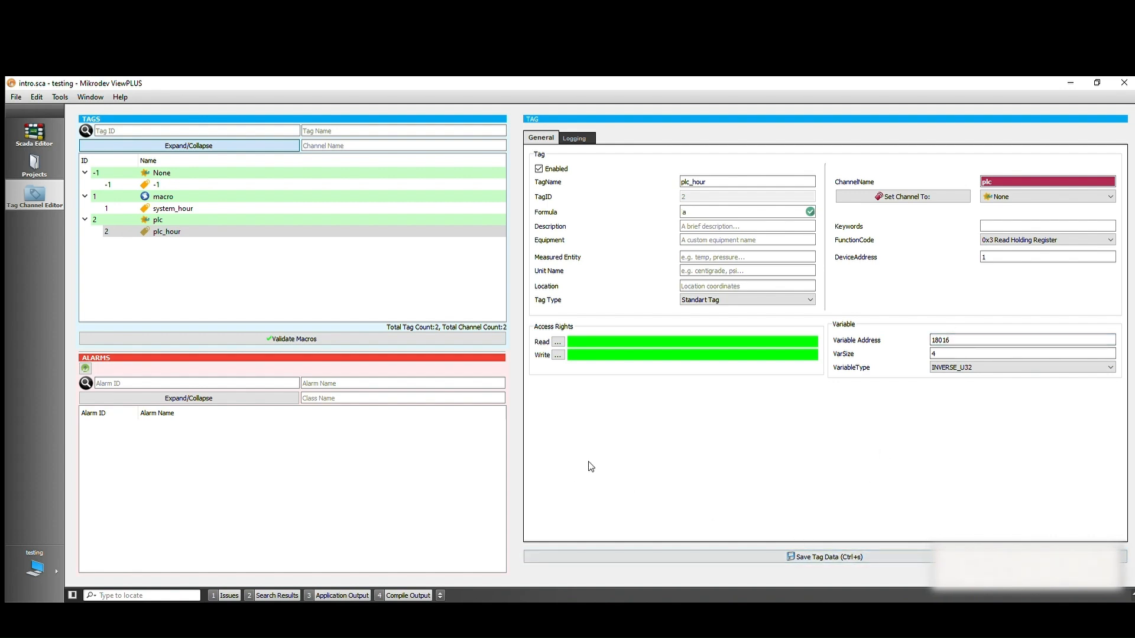
Create a new tag named hour_register in the macro channel and open its macro for editing
click(163, 196)
right_click(196, 177)
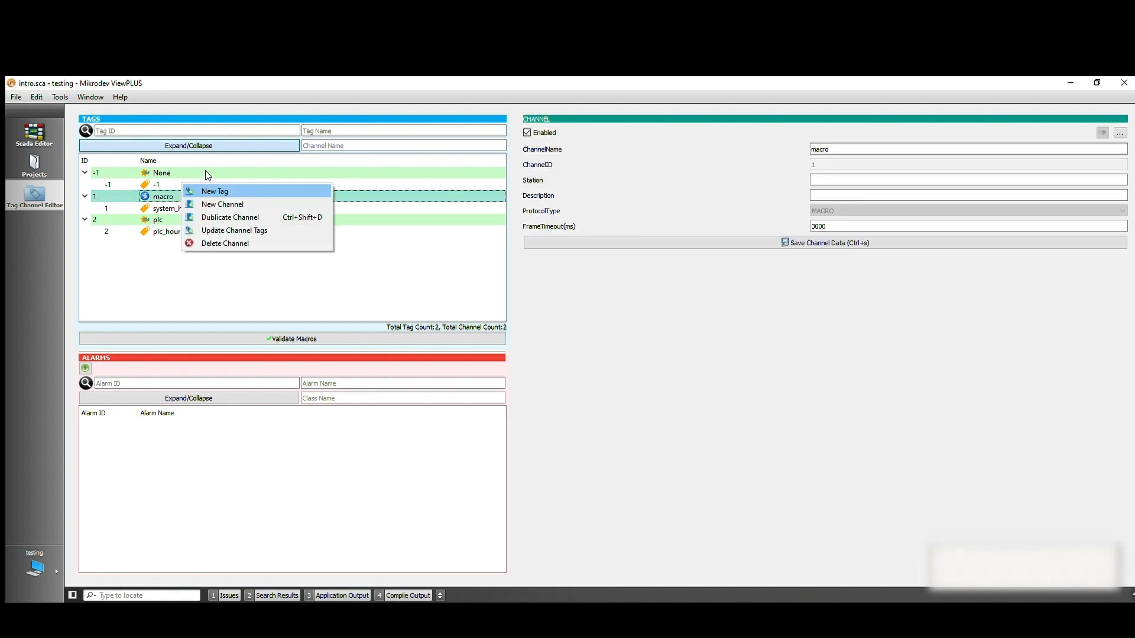
click(214, 190)
text(hou)
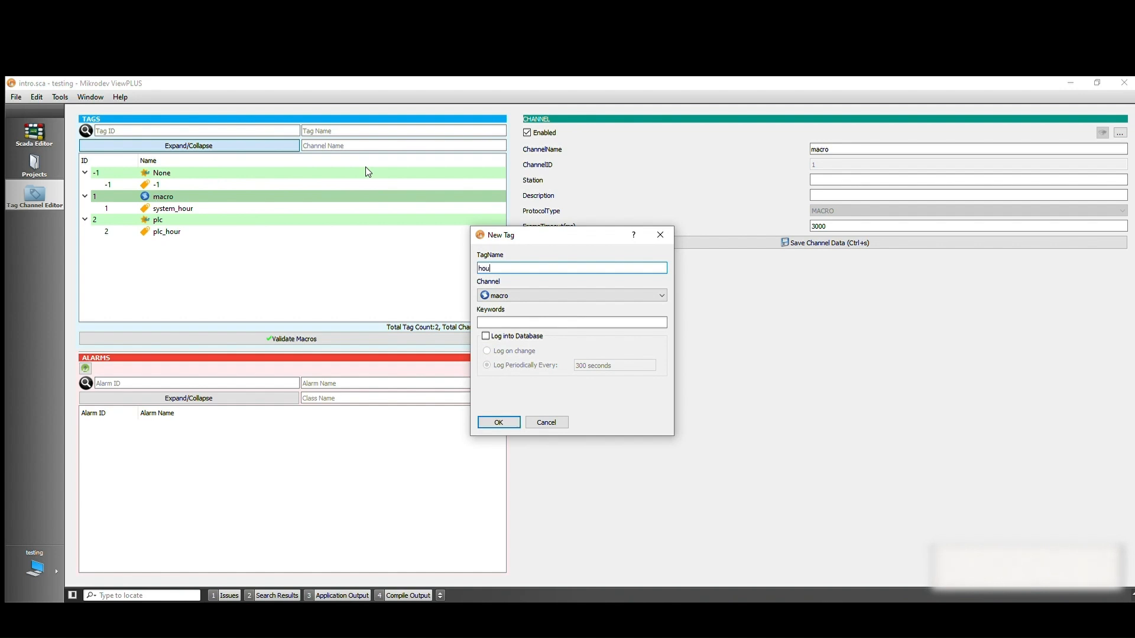
text(r_regis)
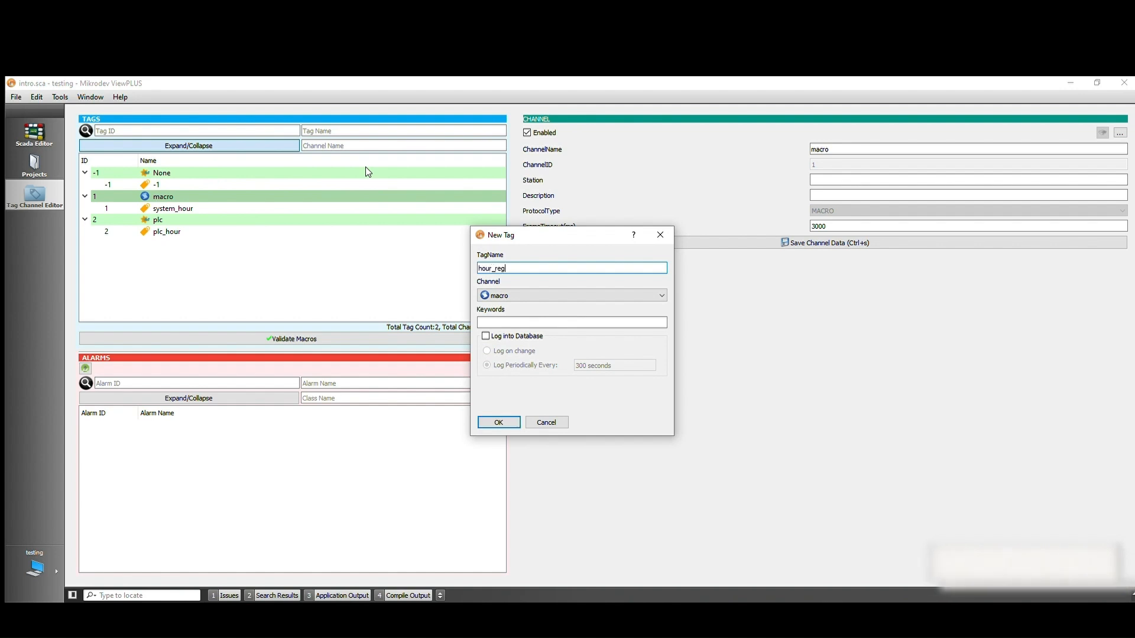
text(ter)
key(Return)
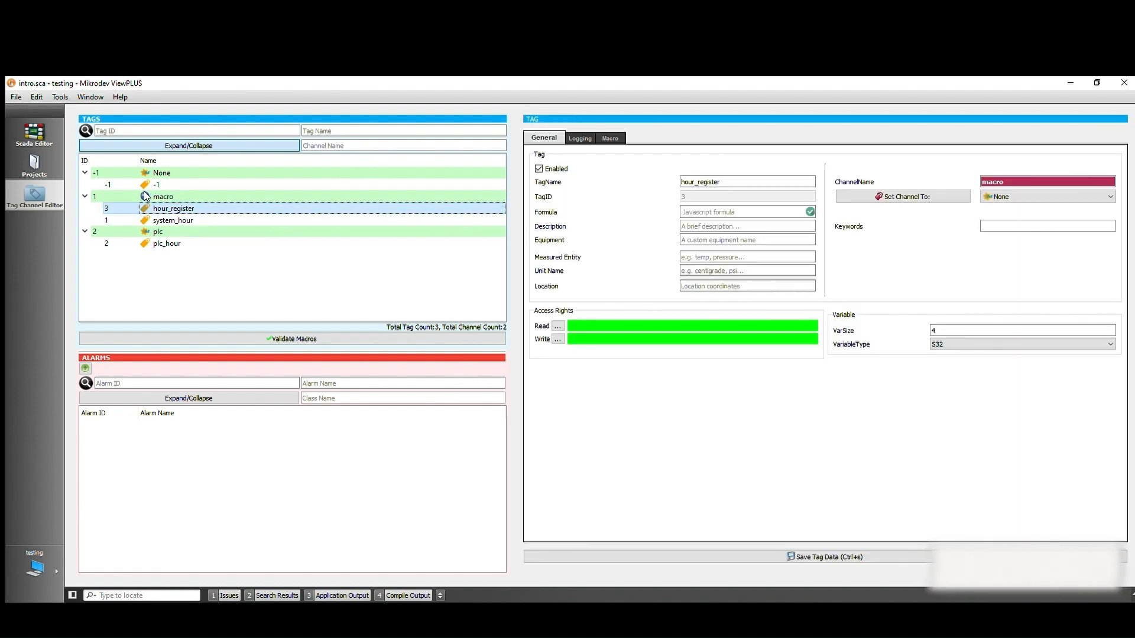
click(611, 138)
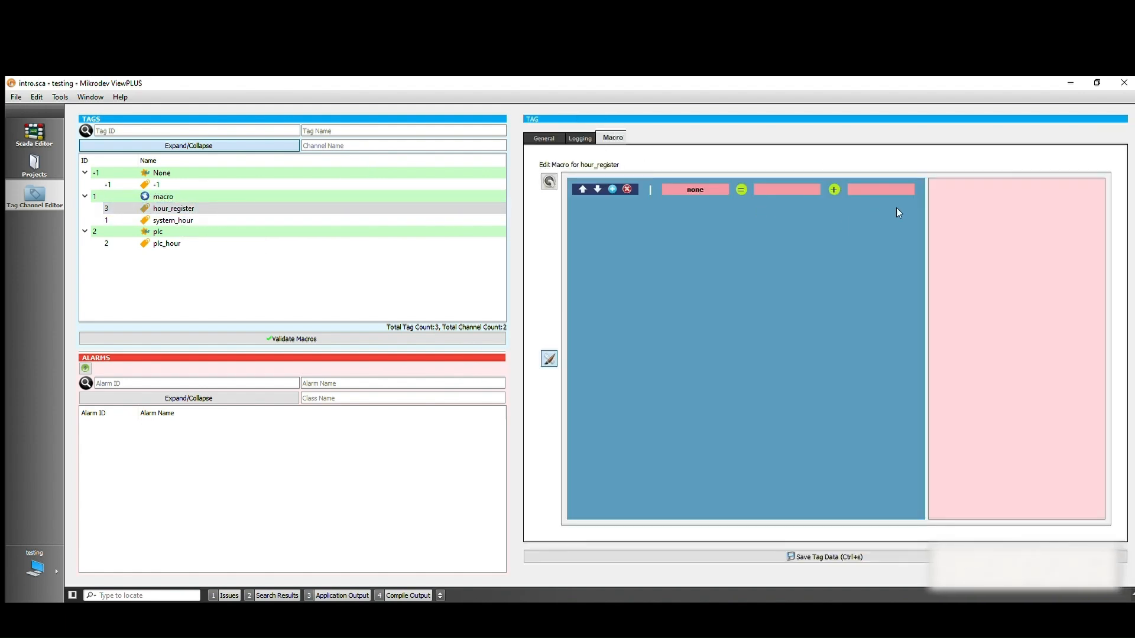
click(693, 168)
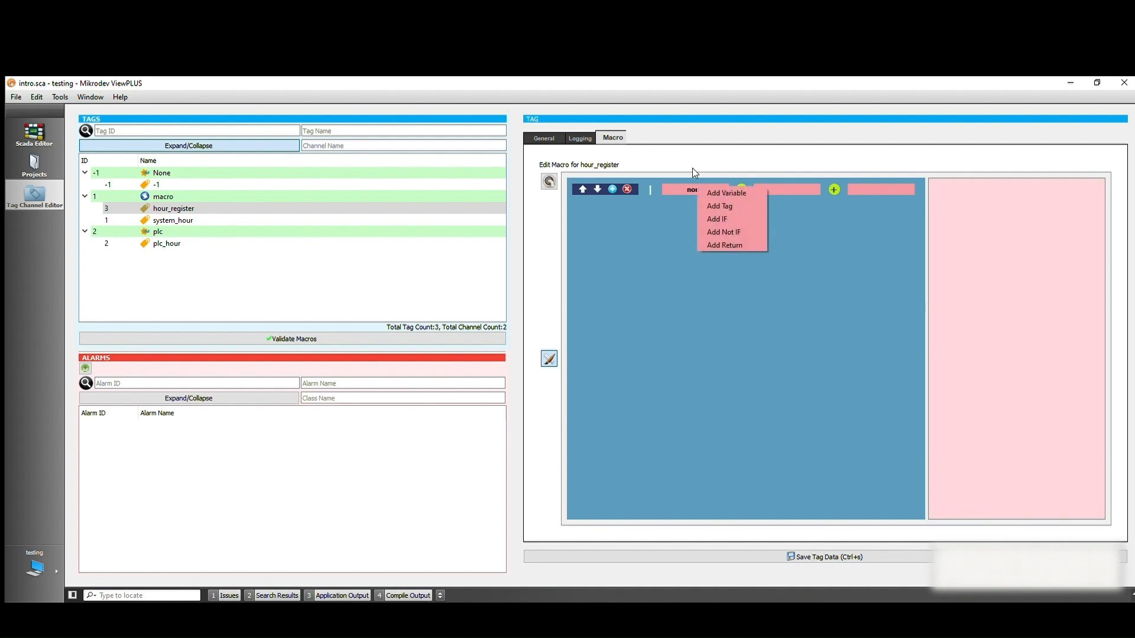
click(720, 192)
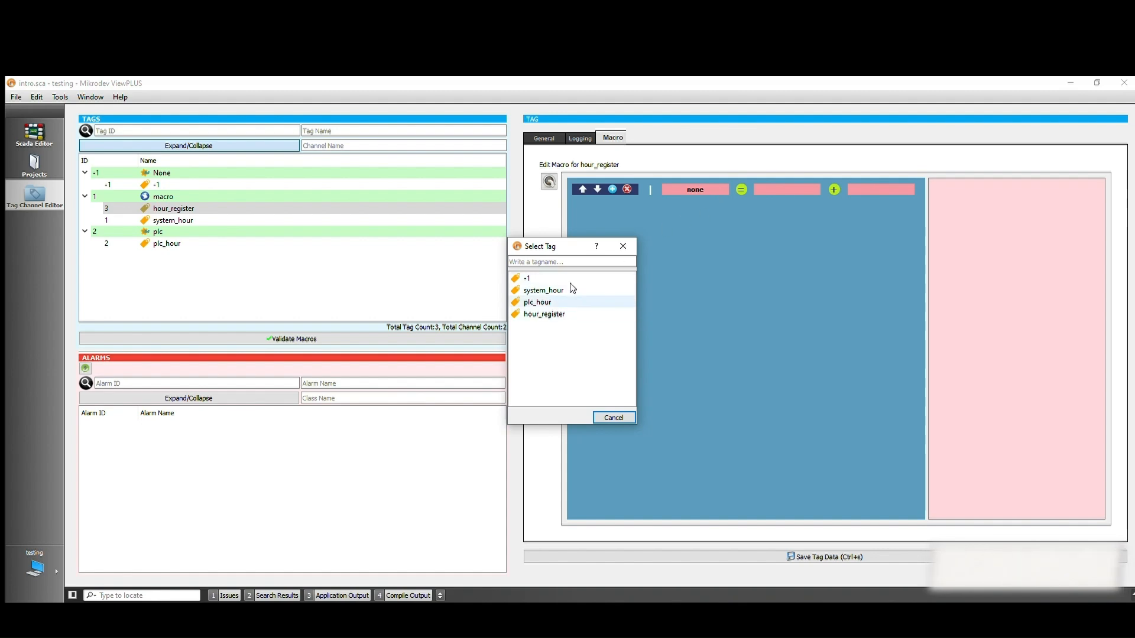
double_click(567, 302)
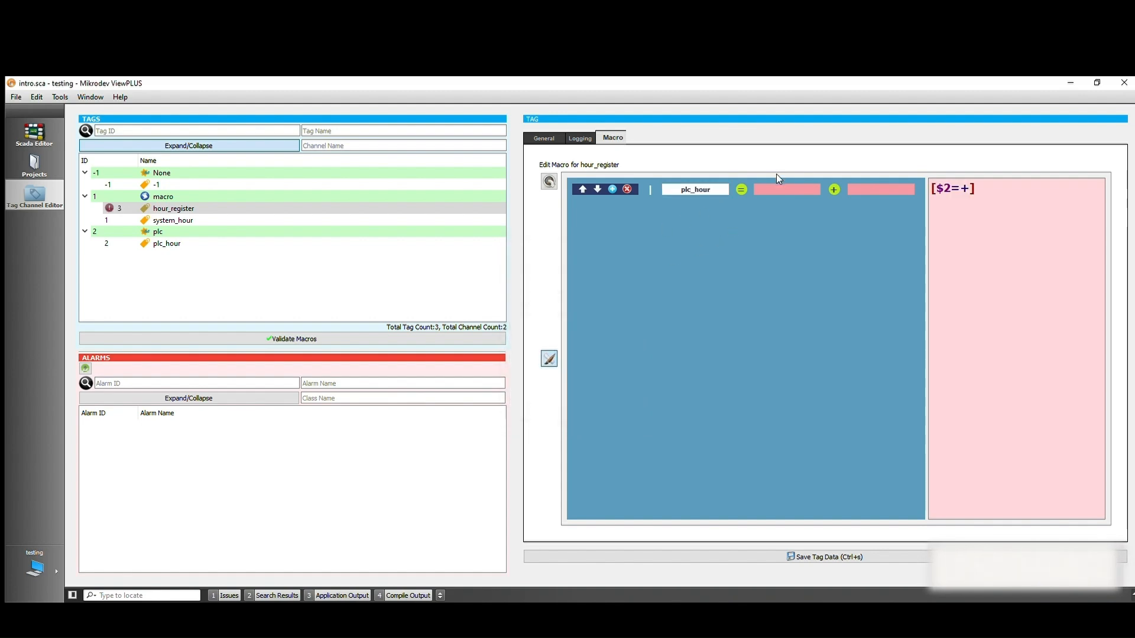
In the first macro line, make hour_register the result tag and plc_hour the first operand
right_click(714, 190)
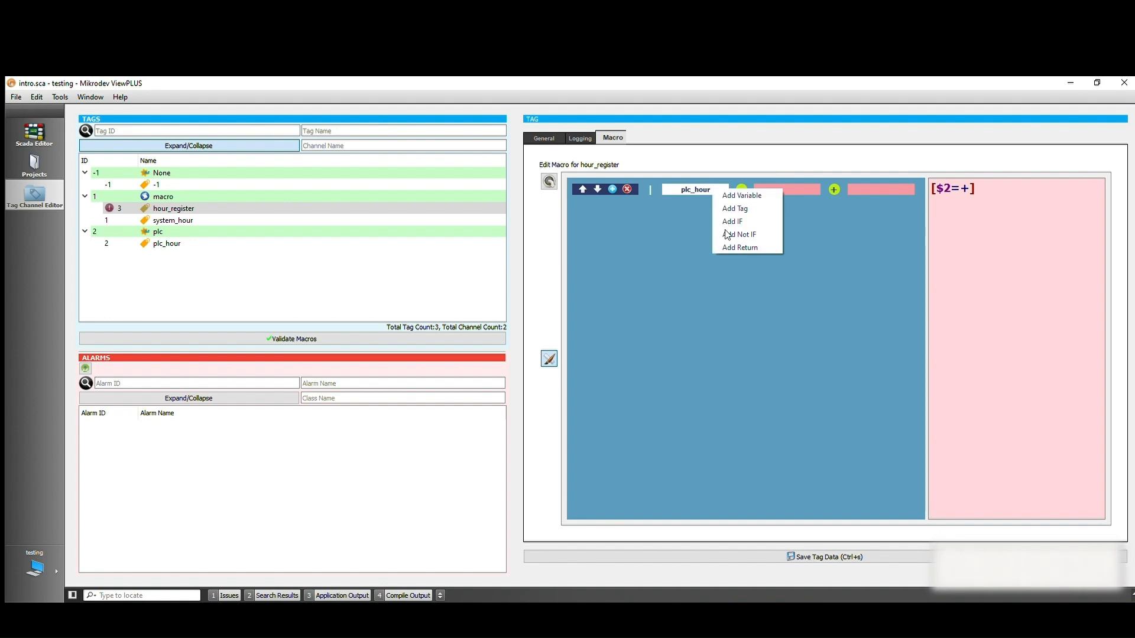
click(747, 196)
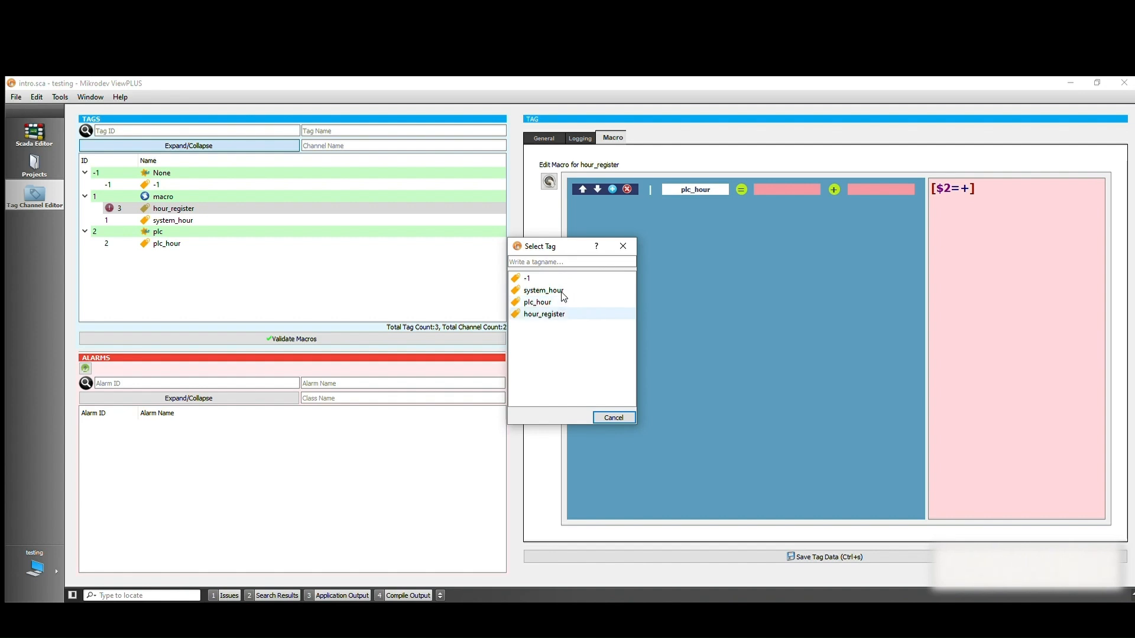
double_click(556, 314)
right_click(782, 183)
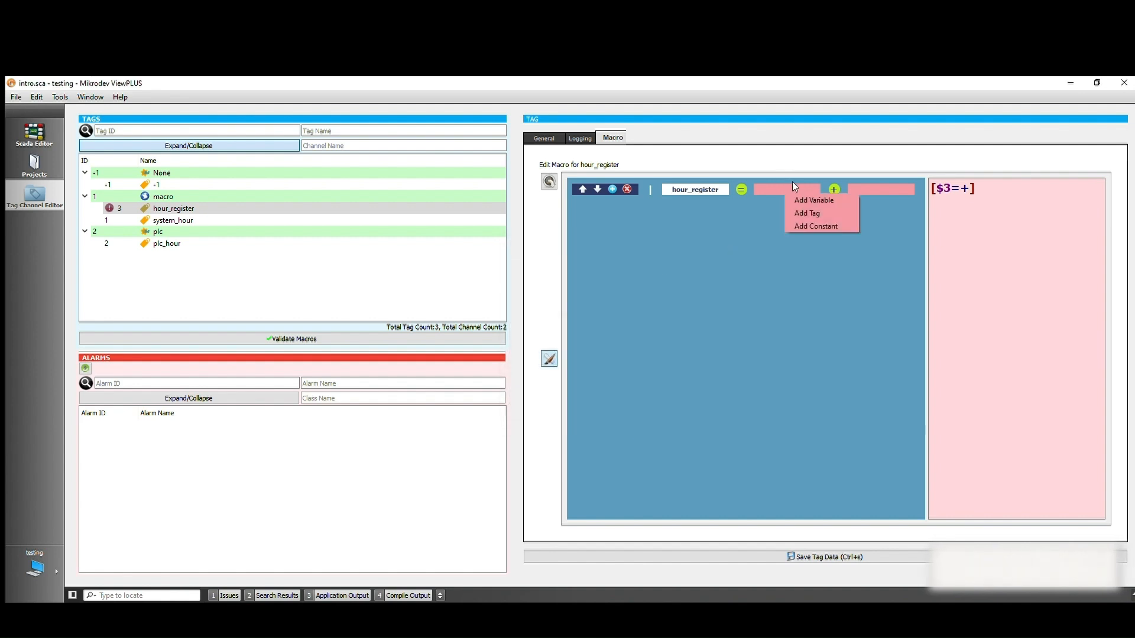
click(792, 198)
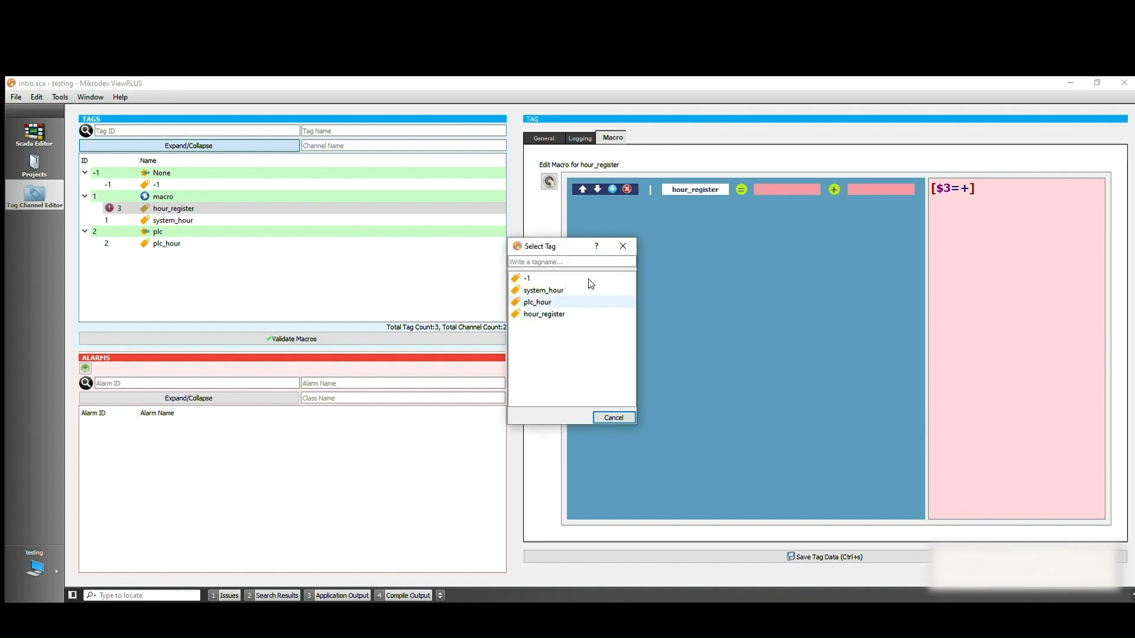
double_click(588, 300)
Set the macro line's operator to subtraction and add the constant 10800 as the second operand
click(833, 189)
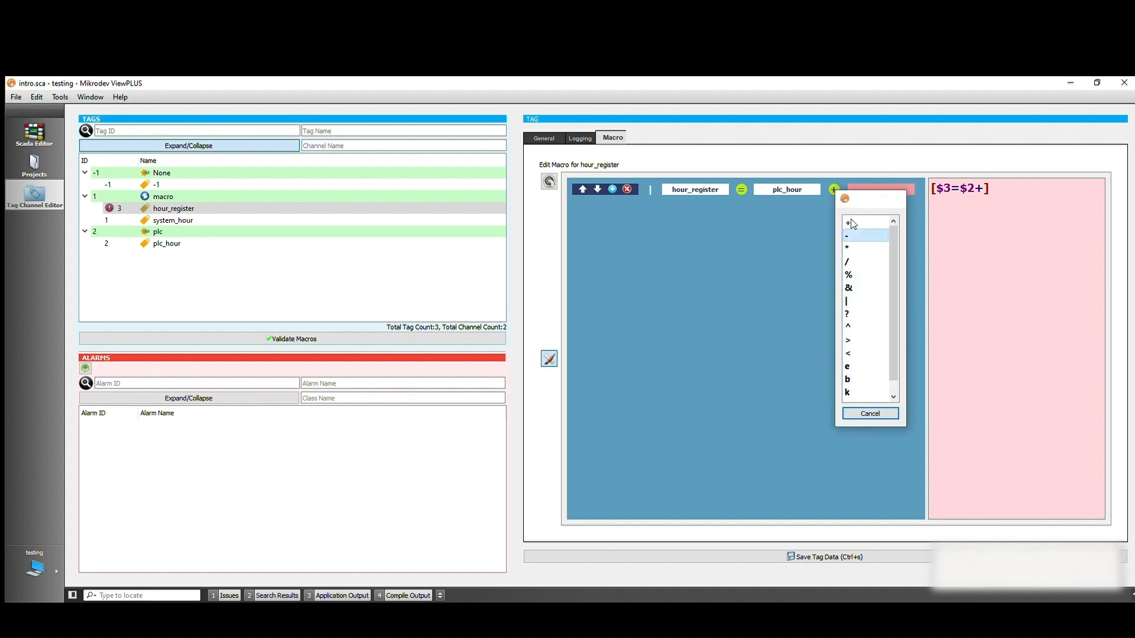
double_click(862, 235)
right_click(876, 189)
click(907, 220)
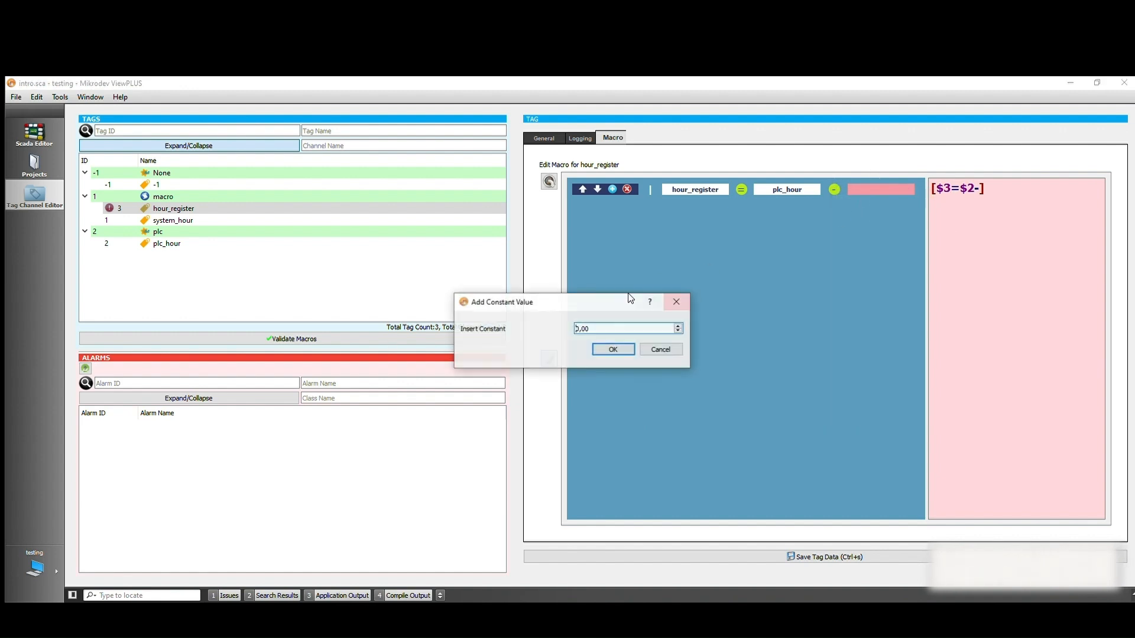
text(10800)
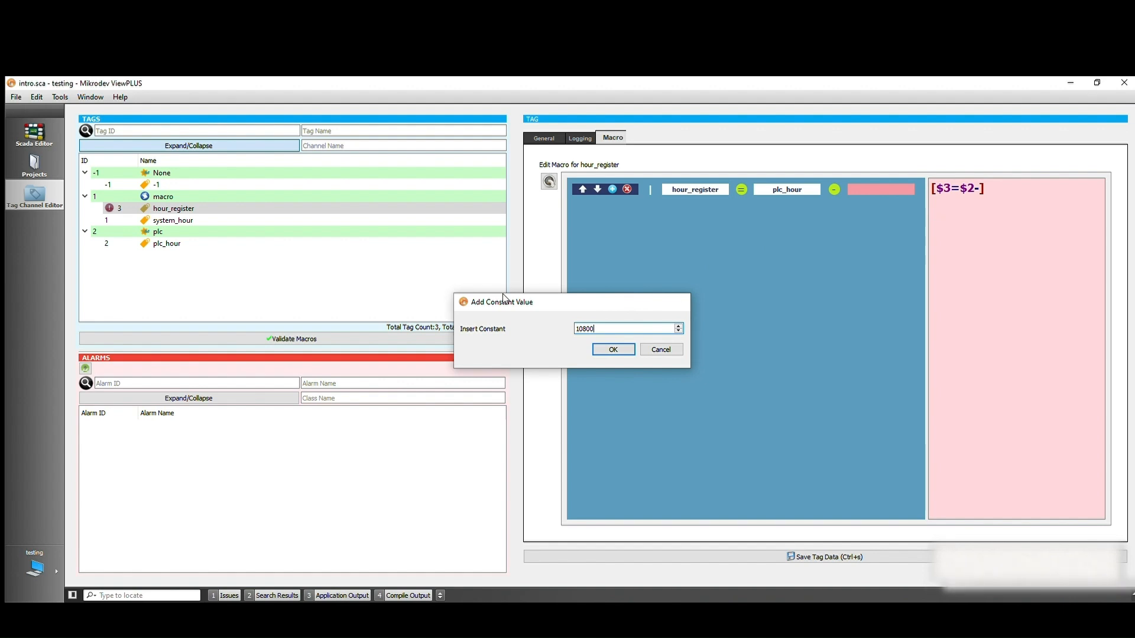
key(Return)
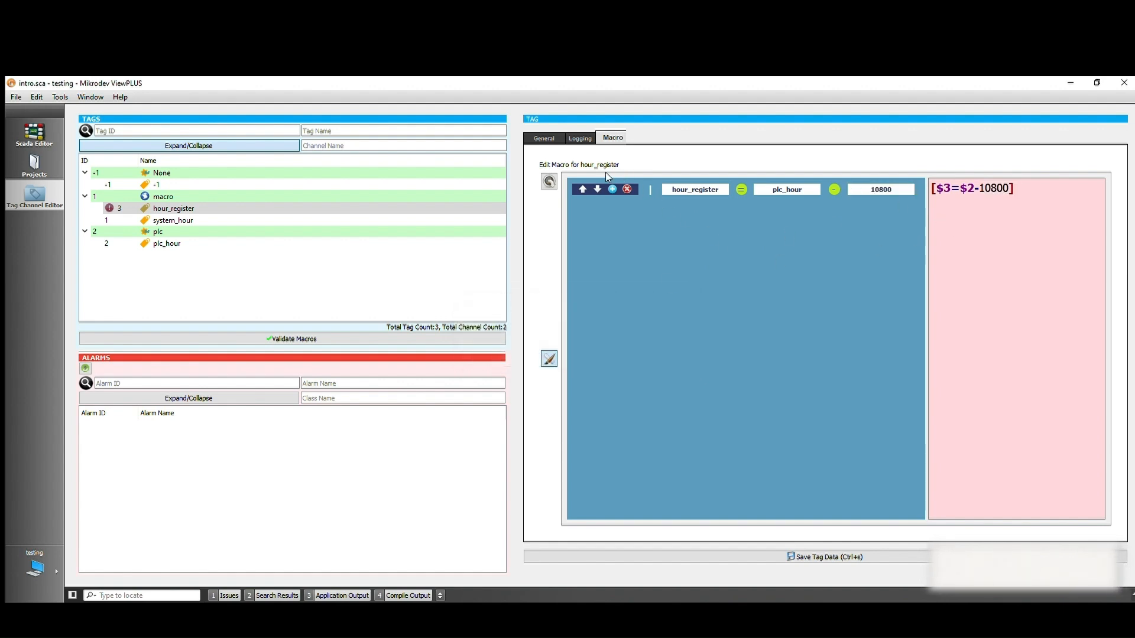
Add a Return line at the end of the hour_register macro and go back to the intro.sca page
click(612, 189)
right_click(711, 203)
click(724, 247)
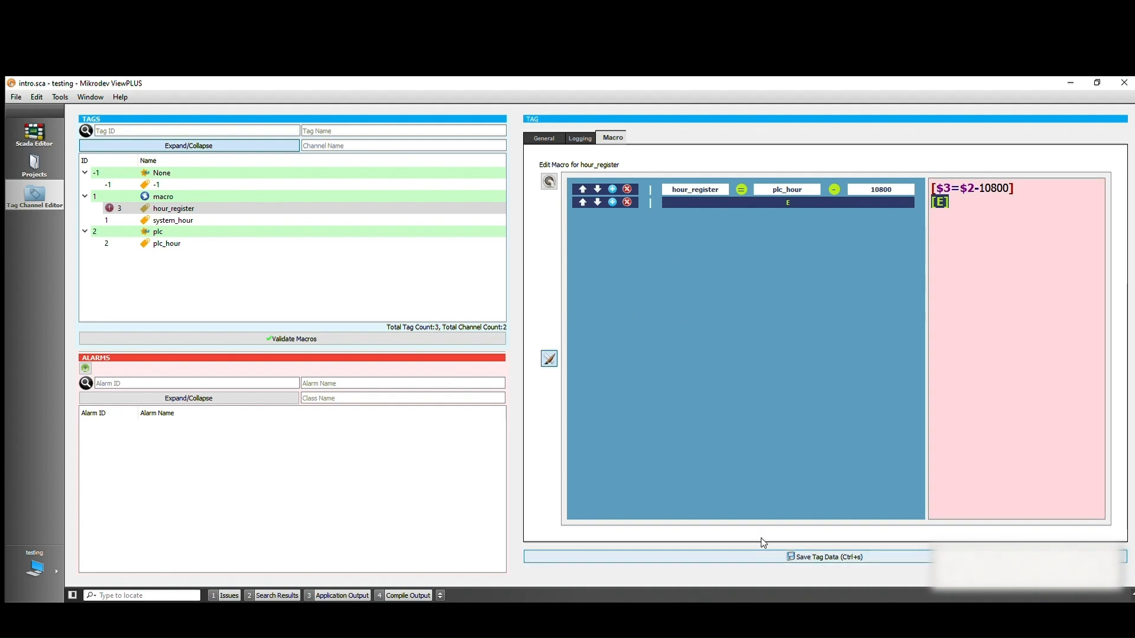
click(36, 123)
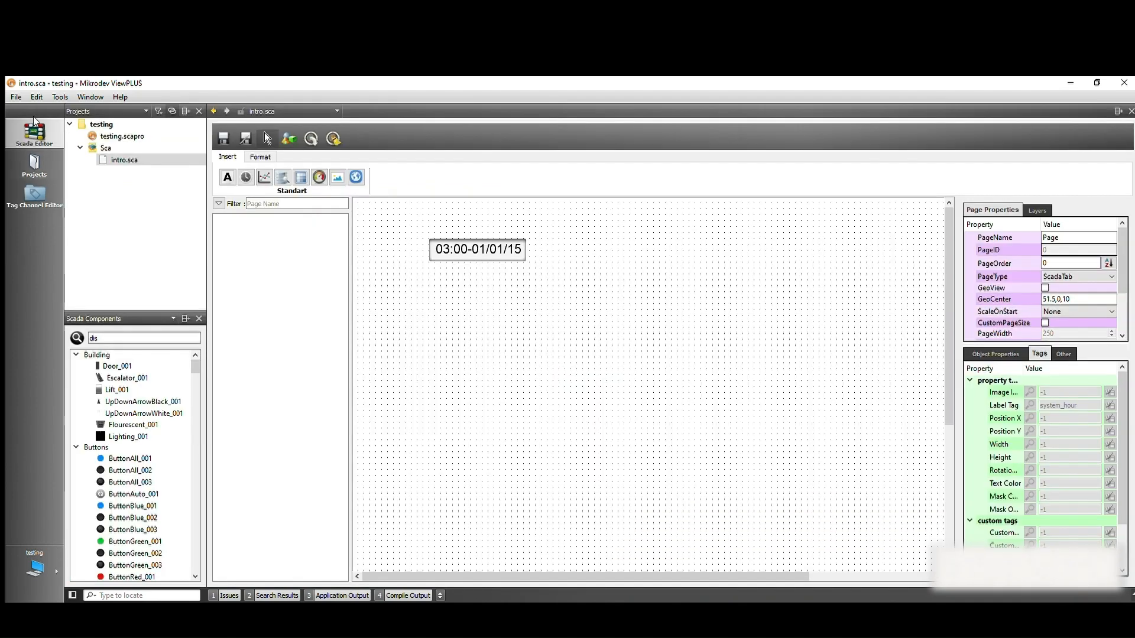
Copy the existing date-time display and place the duplicate beside it on the same row of the page
right_click(485, 237)
click(579, 234)
right_click(579, 234)
click(616, 266)
drag(641, 272, 584, 238)
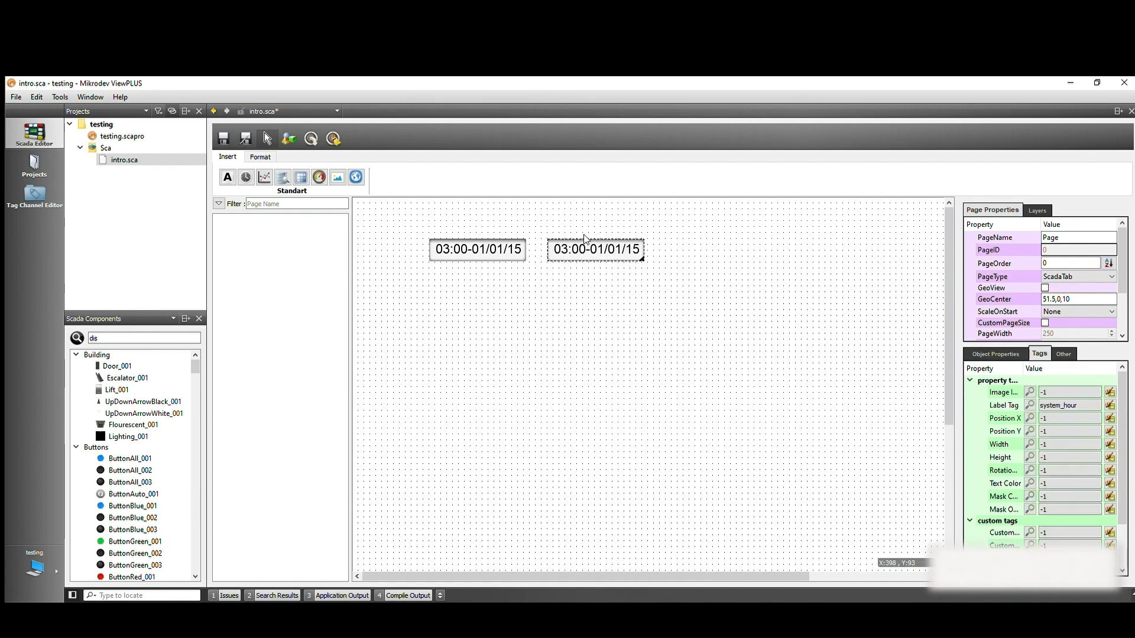
Assign hour_register as the label tag of the copied display and save the page
click(1029, 392)
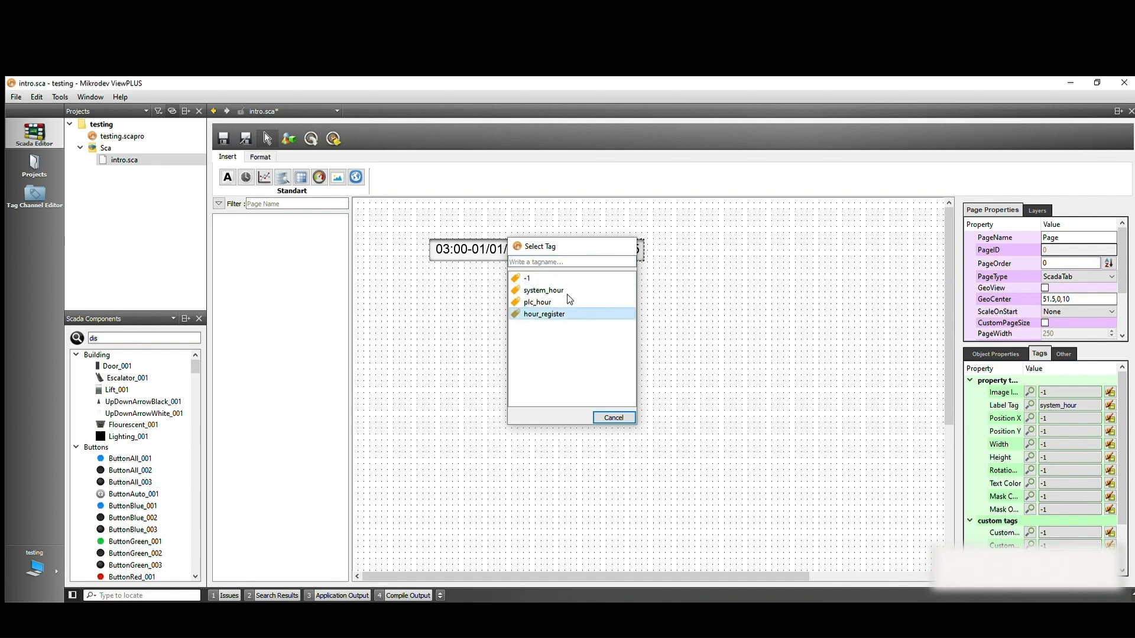
double_click(544, 314)
click(659, 309)
click(223, 138)
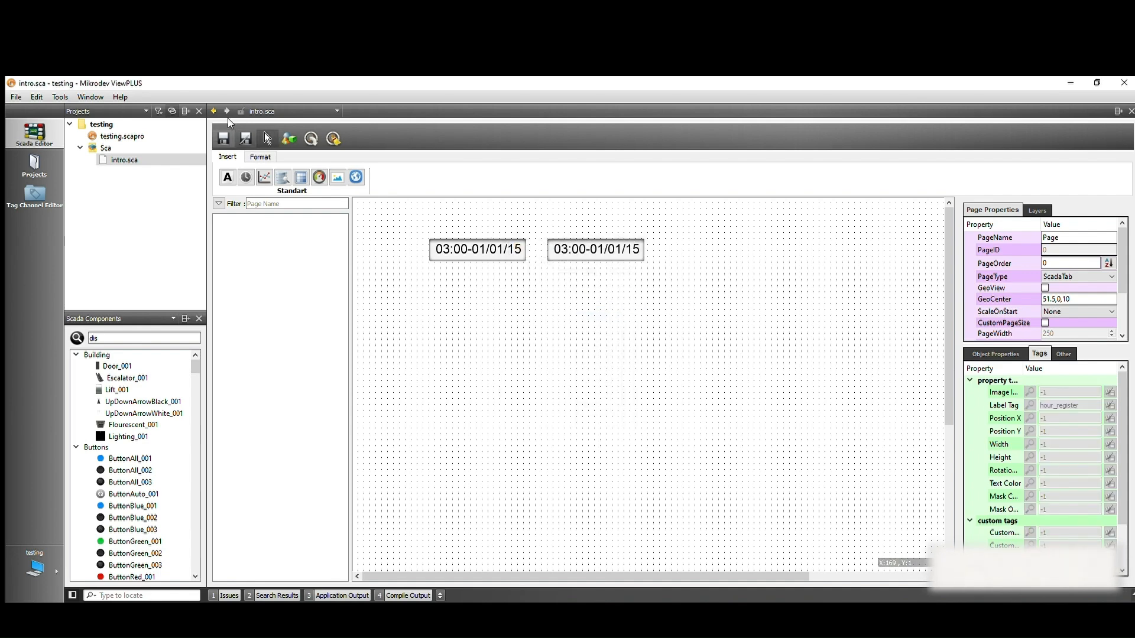
Start the SCADA server for the testing project and switch to ViewPLUS Client to show the running page
click(67, 95)
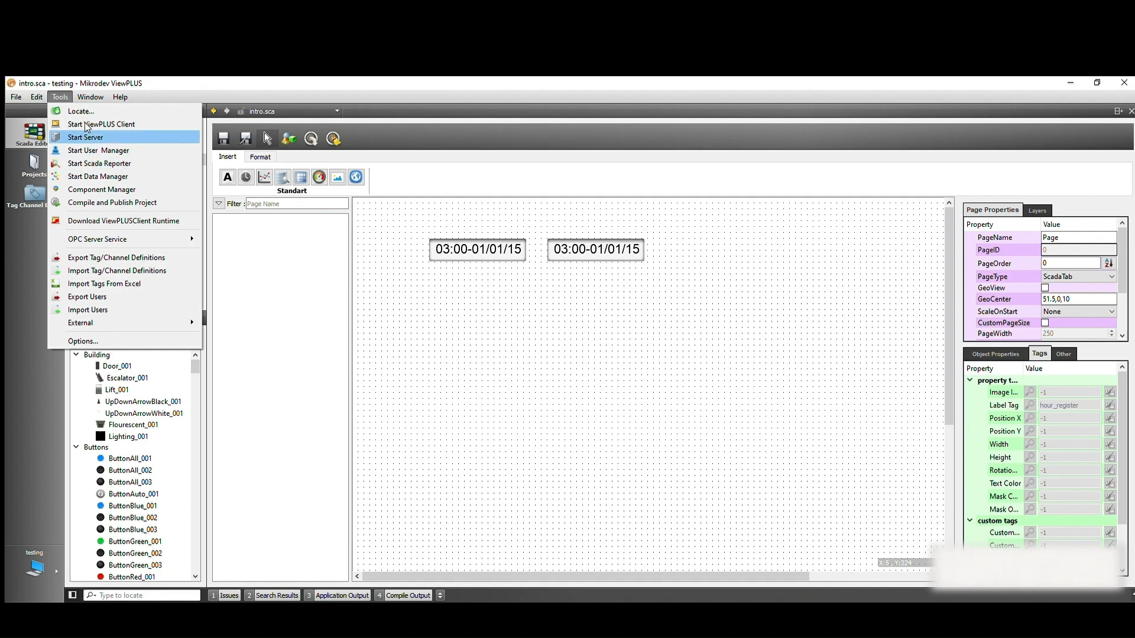
click(85, 137)
click(532, 353)
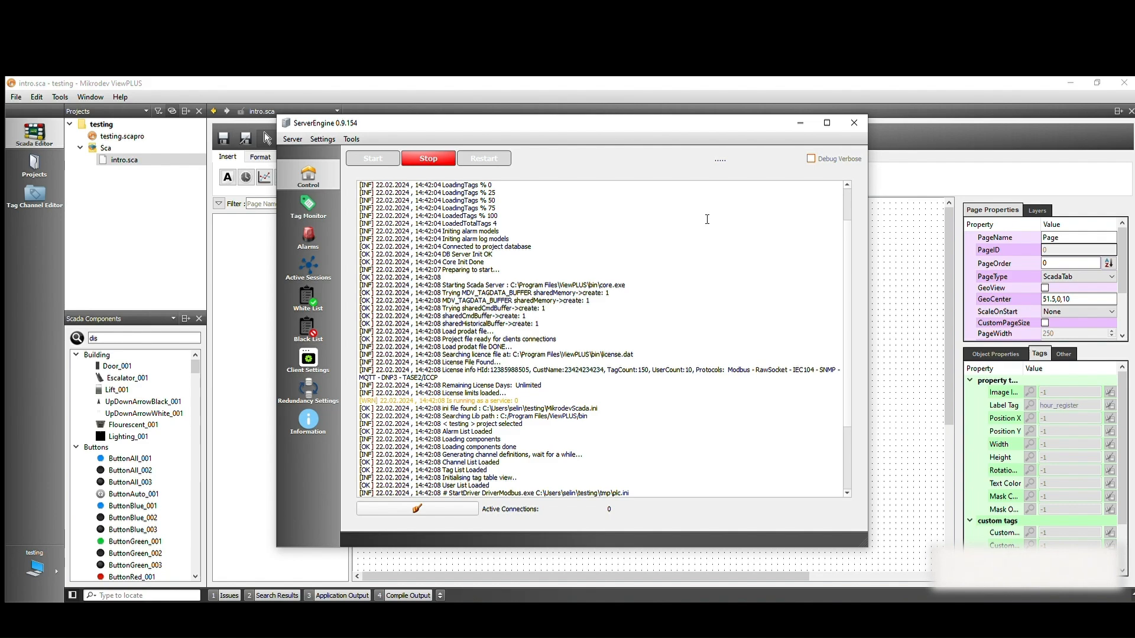
click(801, 123)
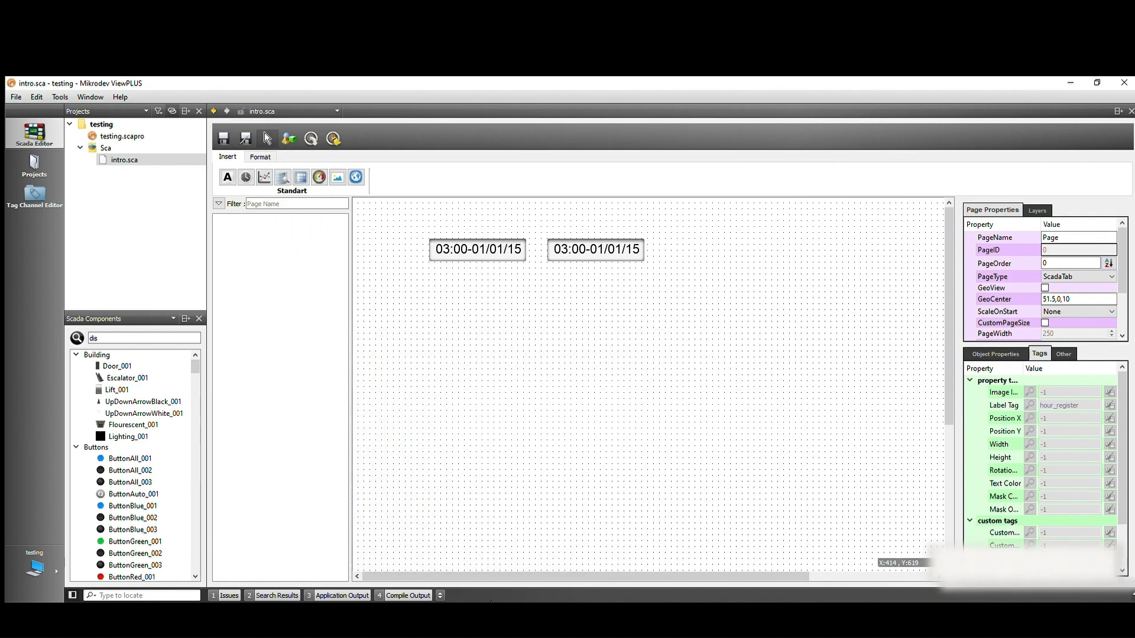
click(407, 608)
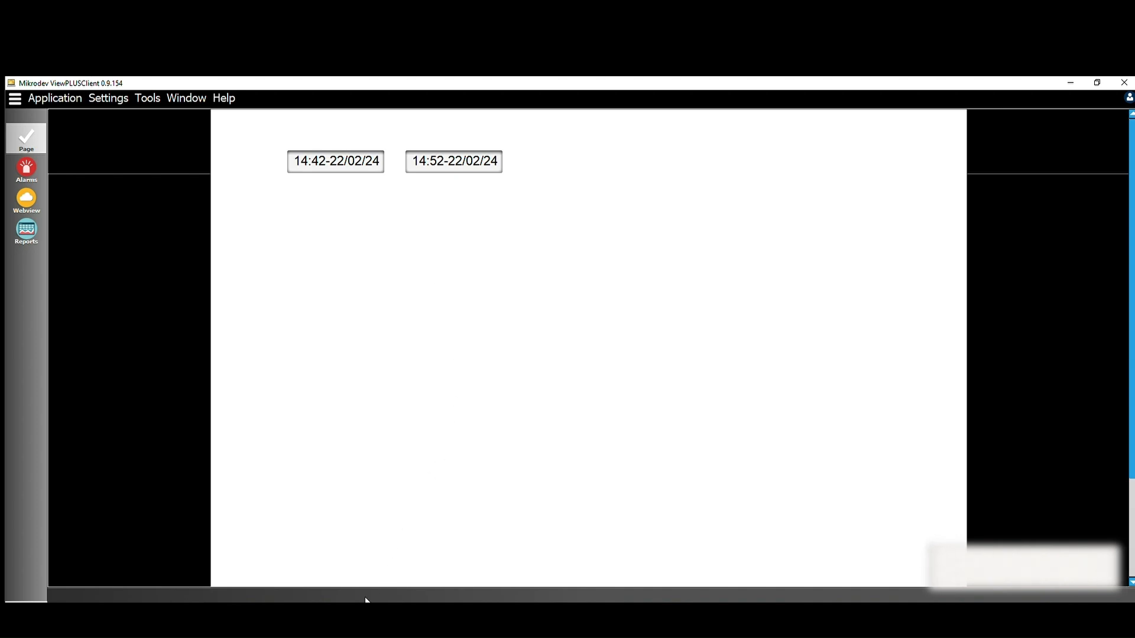
Switch to Mikrodiagram and view the device's advanced parameters beside the client to compare the device time with the displays
click(335, 559)
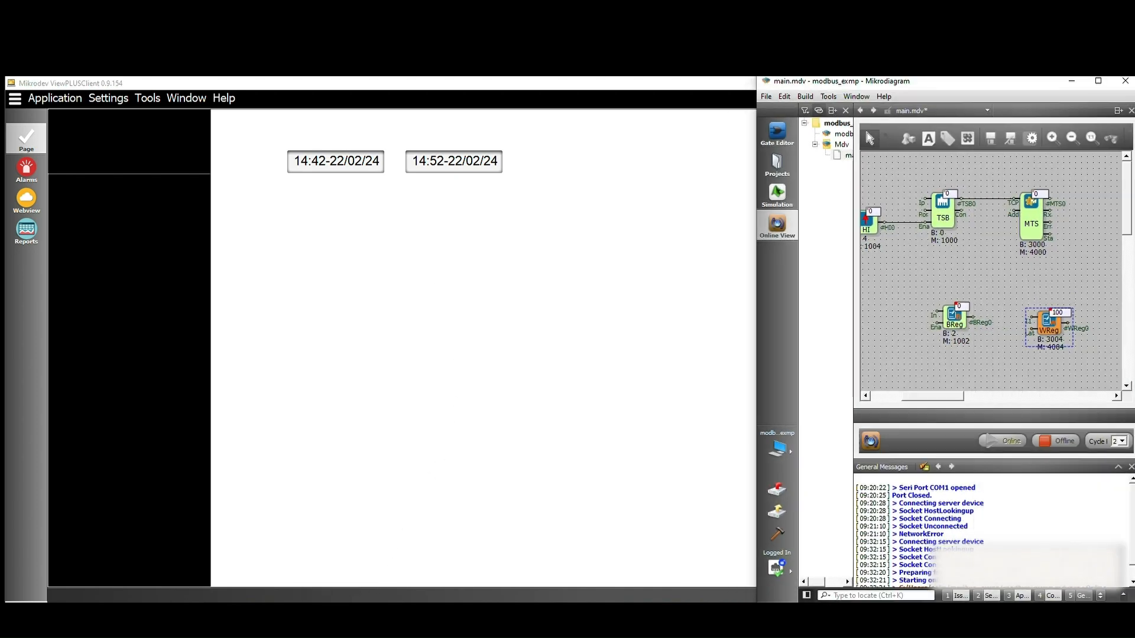
click(773, 152)
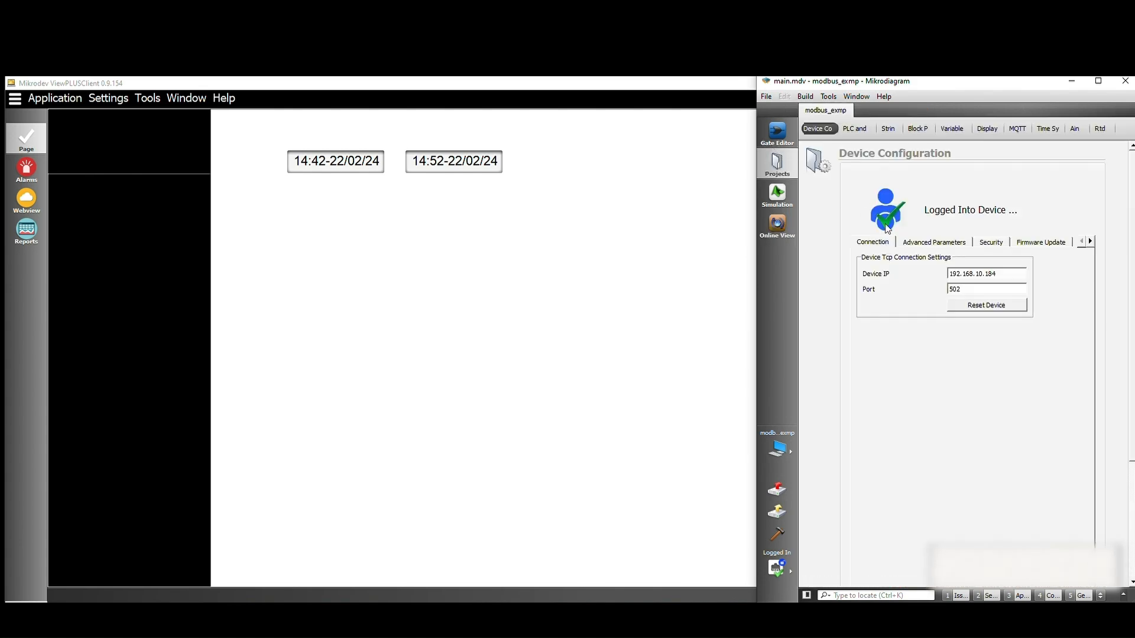
click(935, 240)
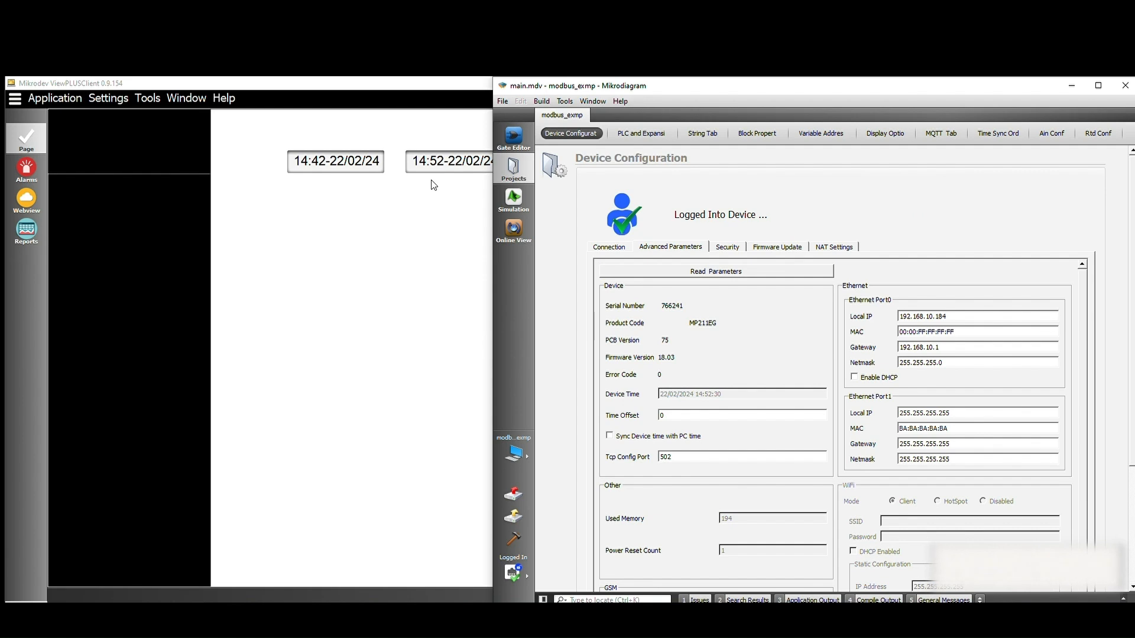
drag(618, 82, 678, 83)
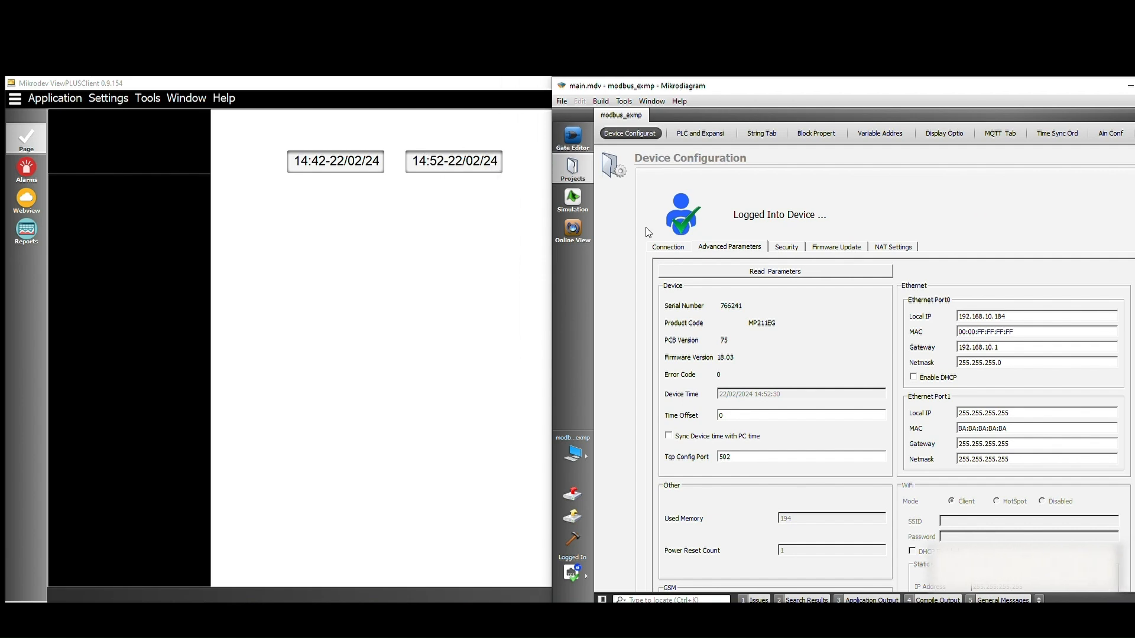